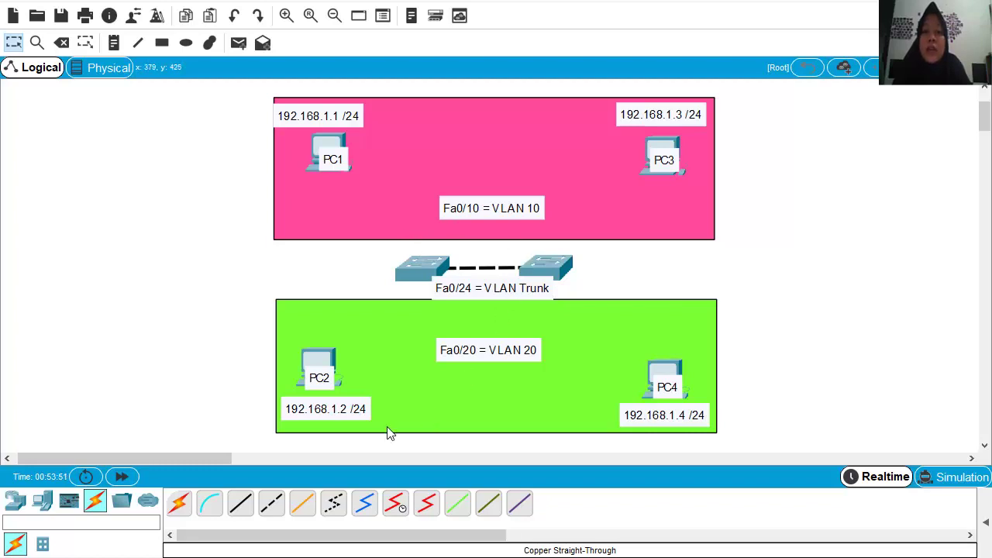
- Delete the existing dashed cable between the two switches
left_click(63, 45)
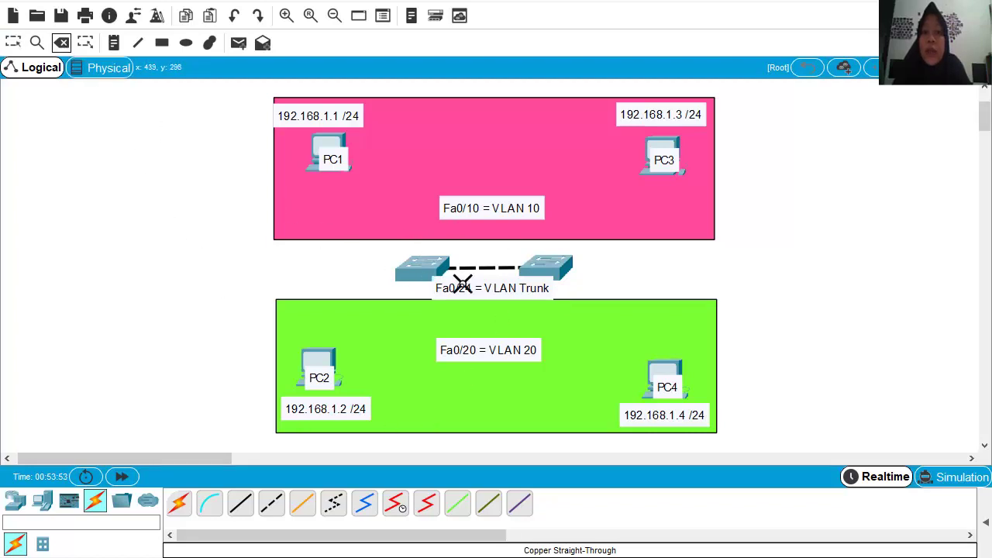
left_click(478, 269)
left_click(13, 42)
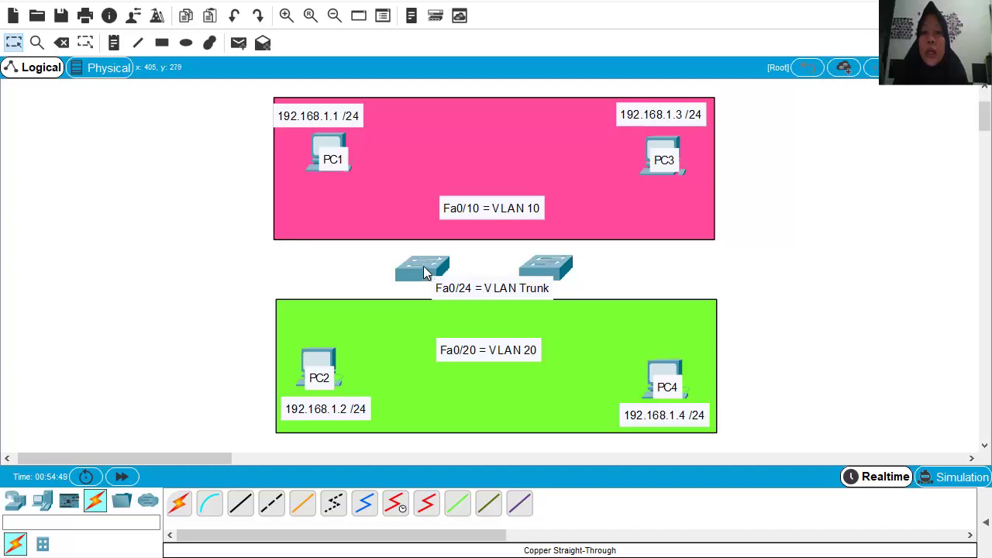
- Connect the two switches with a Copper Cross-Over cable, using FastEthernet0/24 on both ends
left_click(275, 505)
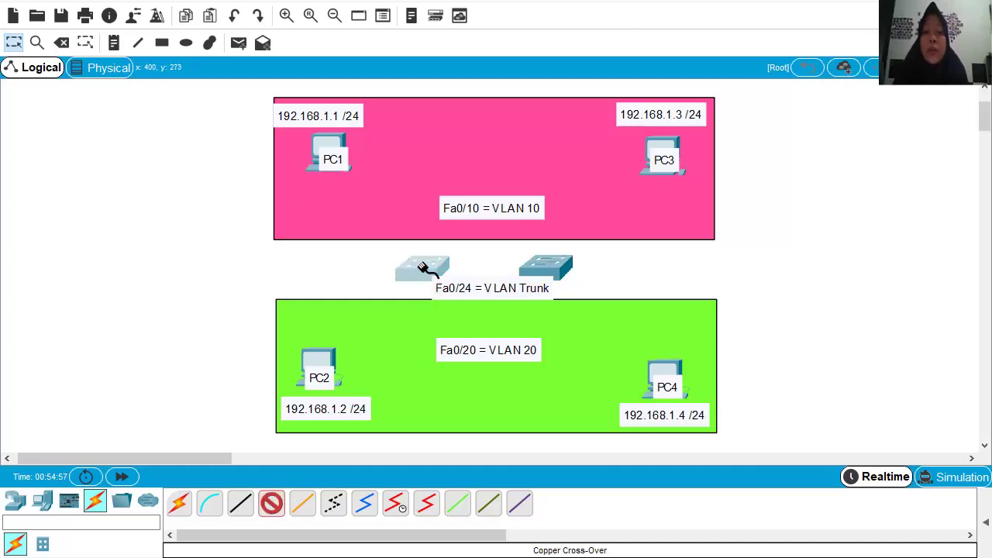
left_click(421, 267)
left_click(368, 277)
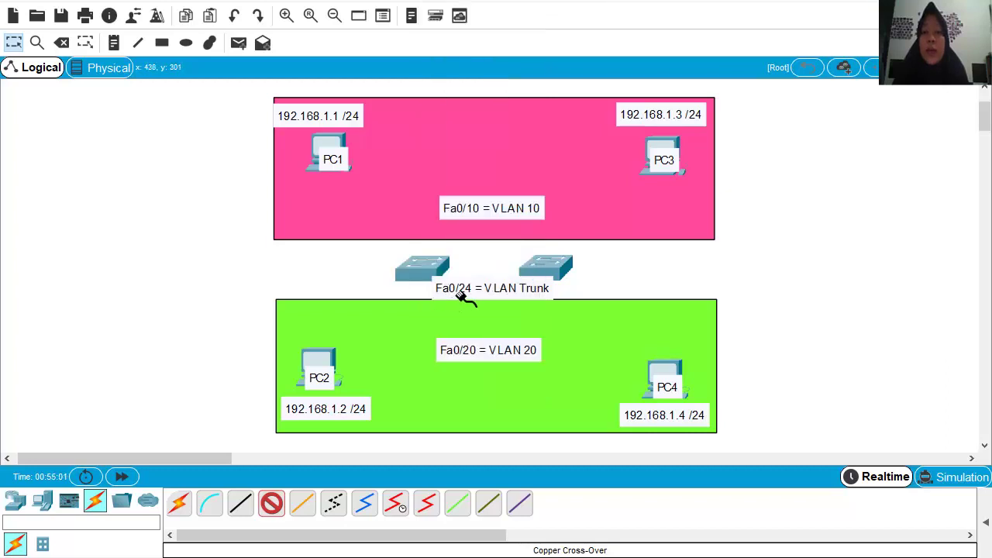
left_click(422, 268)
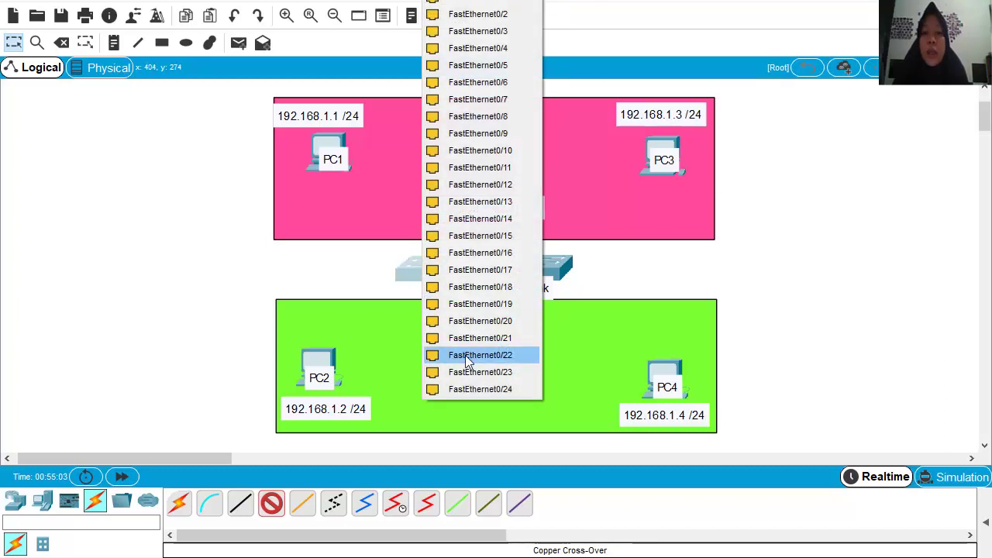
left_click(474, 389)
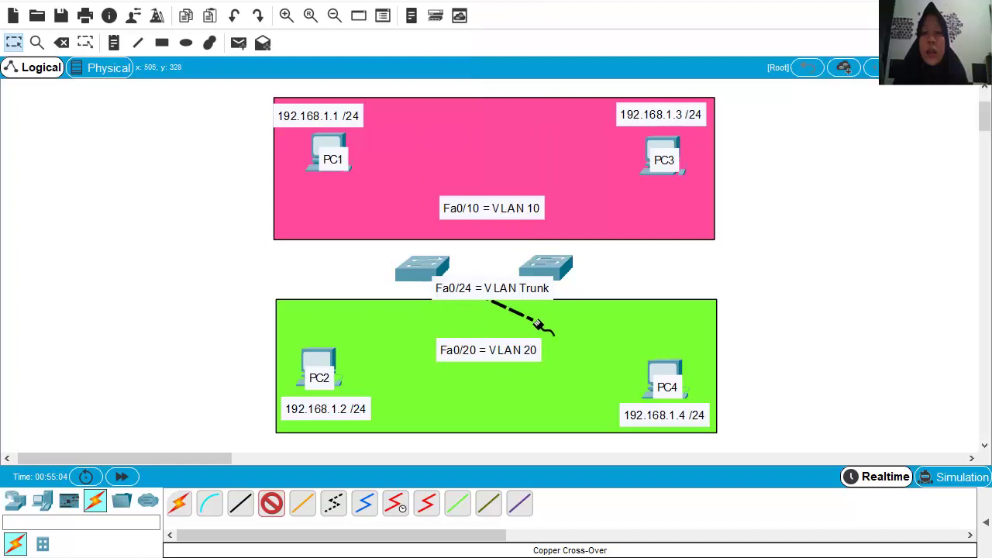
left_click(555, 270)
left_click(607, 388)
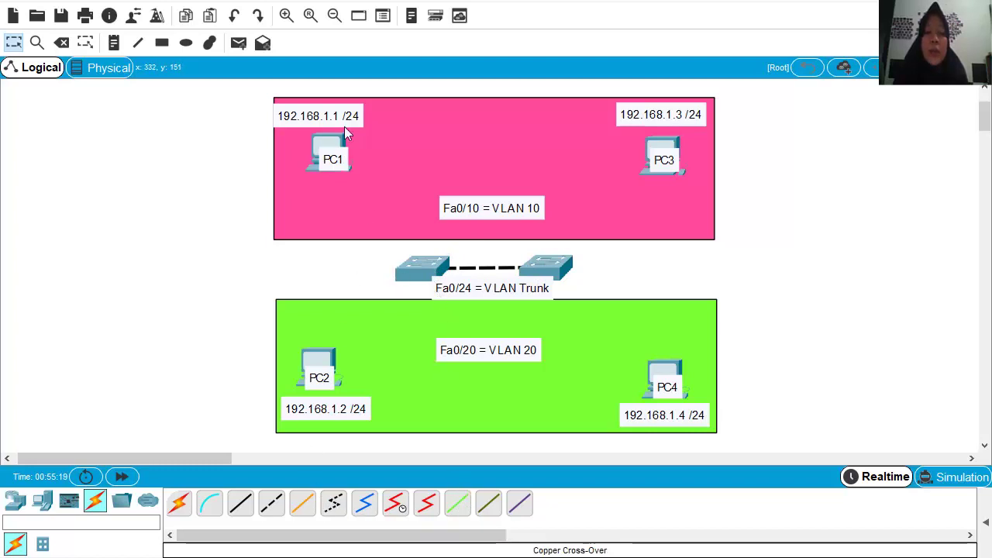
- Run a Copper Straight-Through cable from the left switch's FastEthernet0/10 to PC1's FastEthernet0 port
left_click(240, 505)
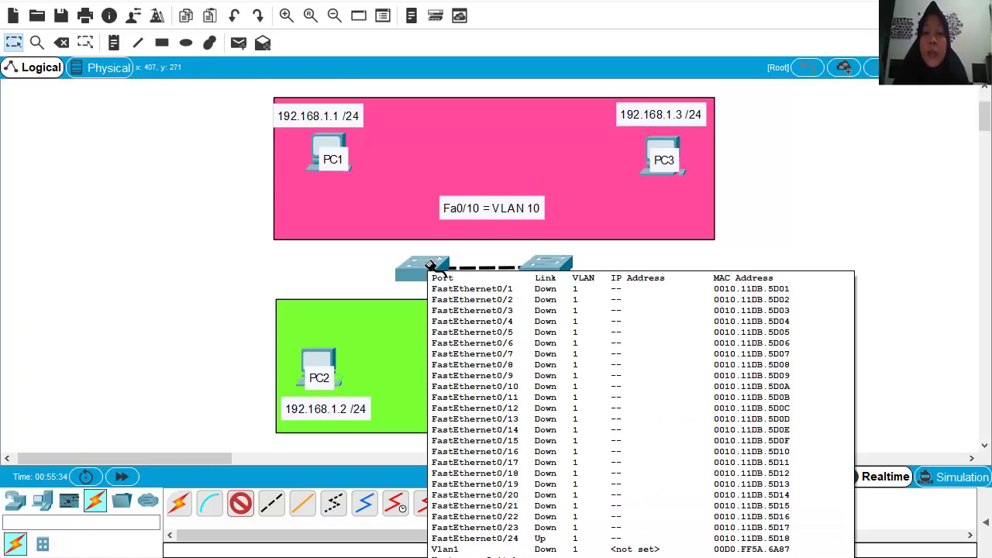
left_click(436, 266)
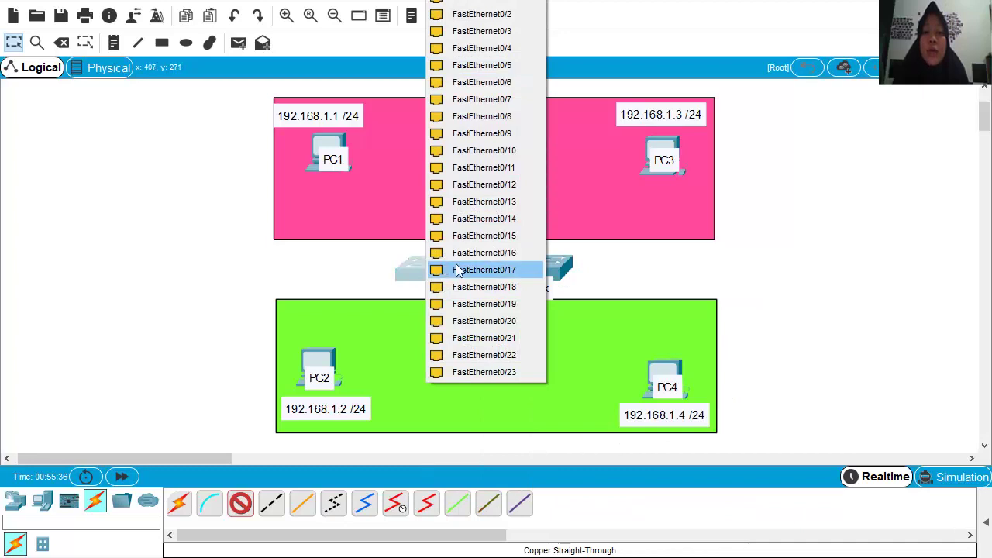
left_click(498, 158)
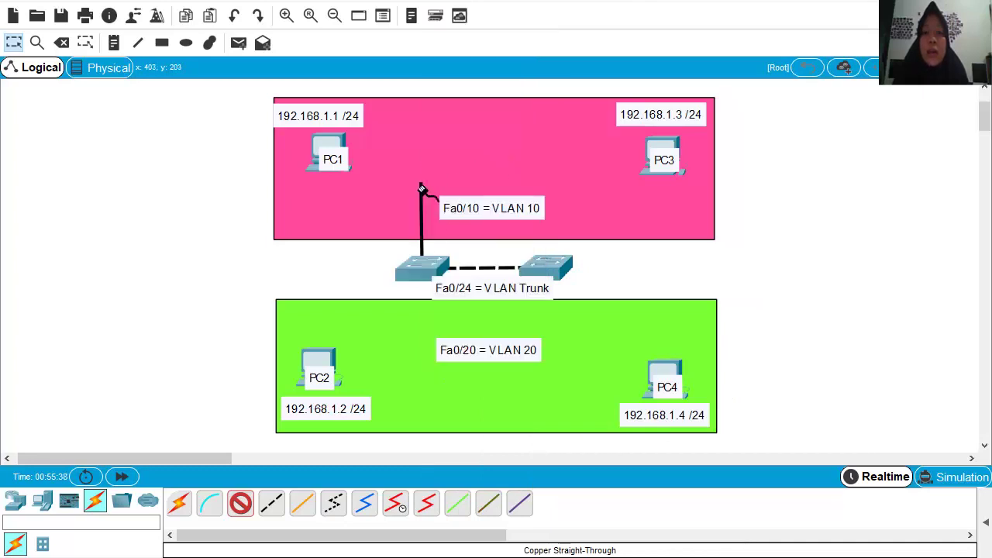
left_click(335, 141)
left_click(374, 197)
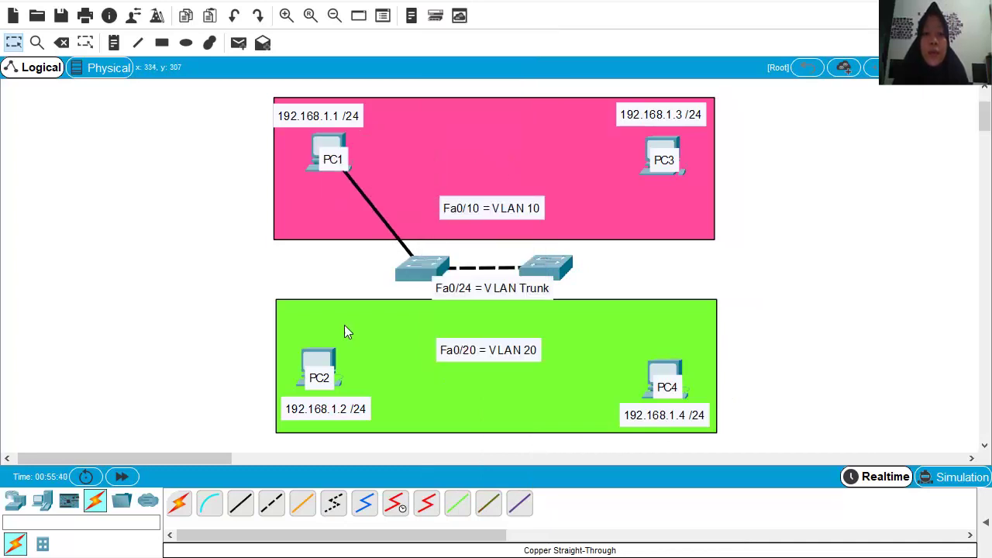
- Run a Copper Straight-Through cable from the right switch's FastEthernet0/10 to PC3's FastEthernet0 port
left_click(557, 276)
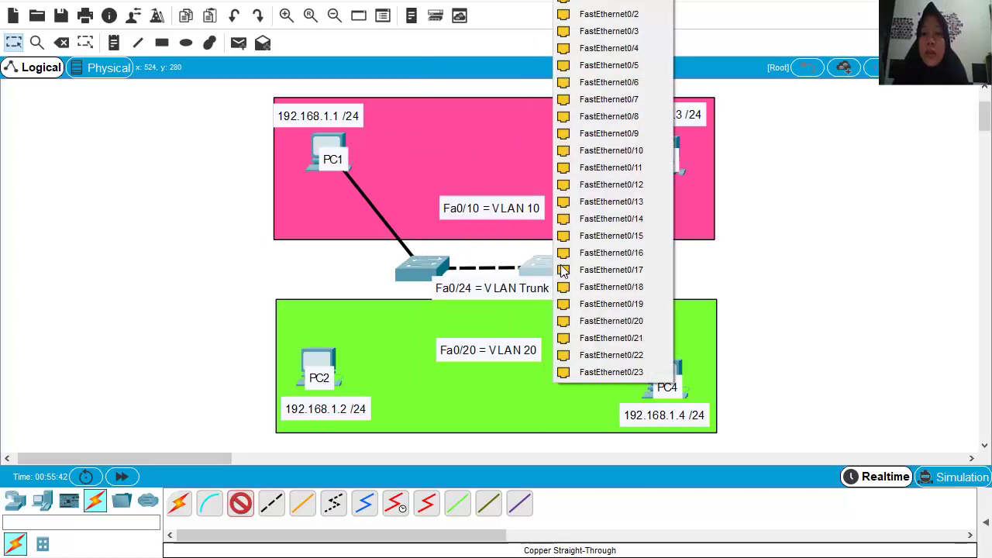
left_click(604, 165)
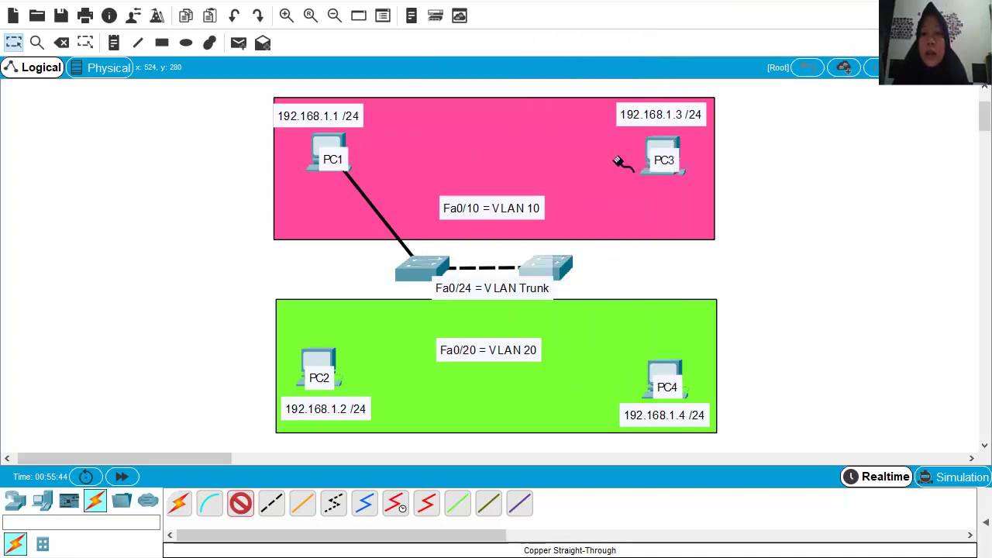
left_click(660, 161)
left_click(683, 203)
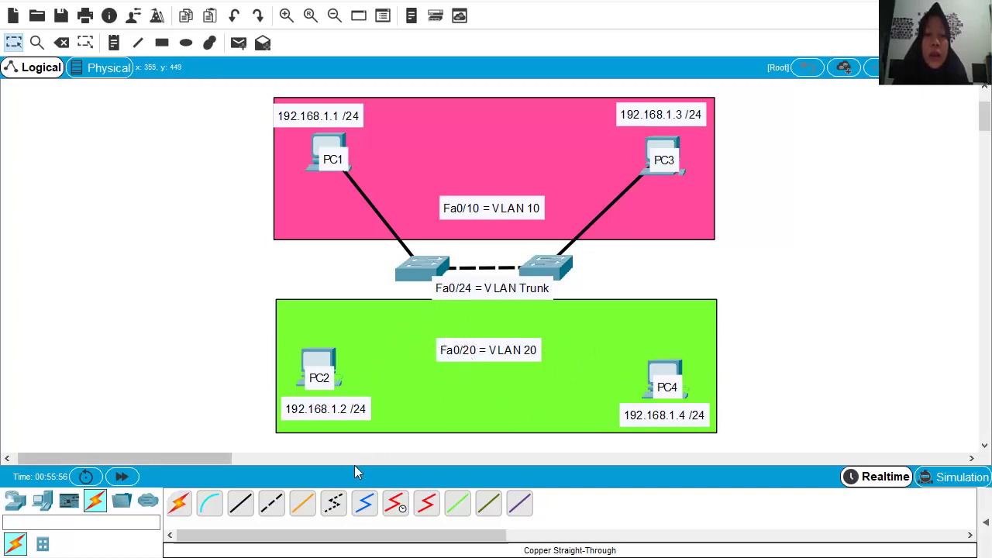
- Run a Copper Straight-Through cable from the left switch's FastEthernet0/20 to PC2's FastEthernet0 port
left_click(241, 502)
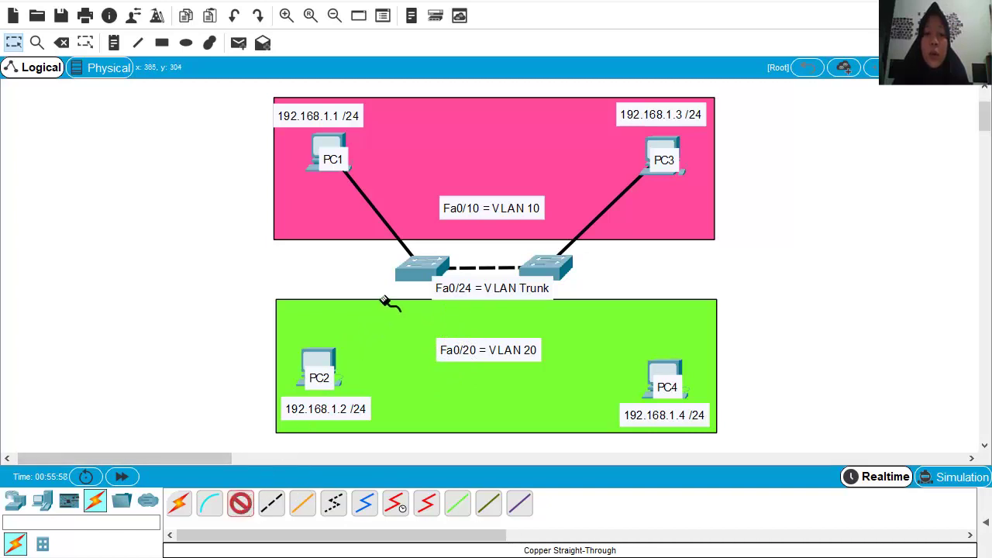
left_click(411, 269)
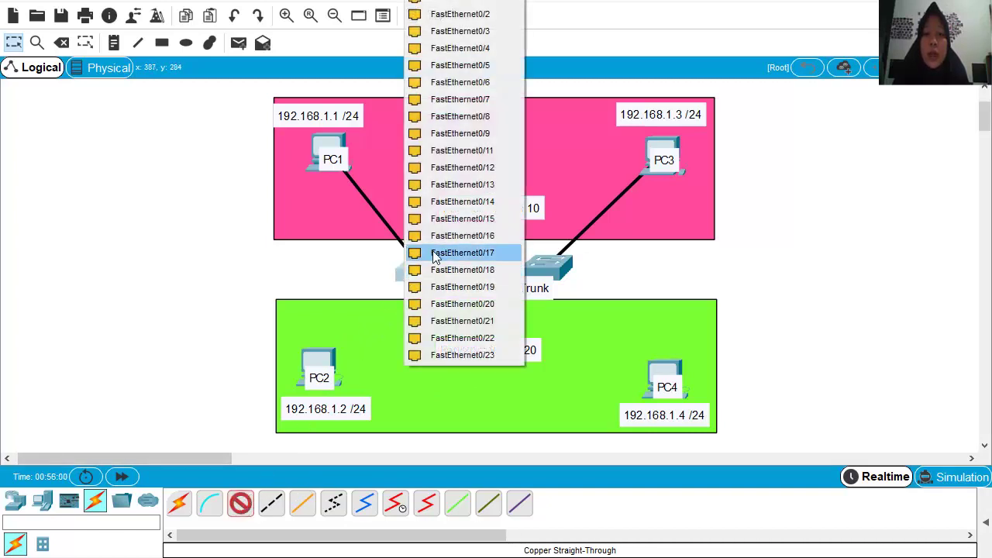
left_click(450, 305)
left_click(323, 358)
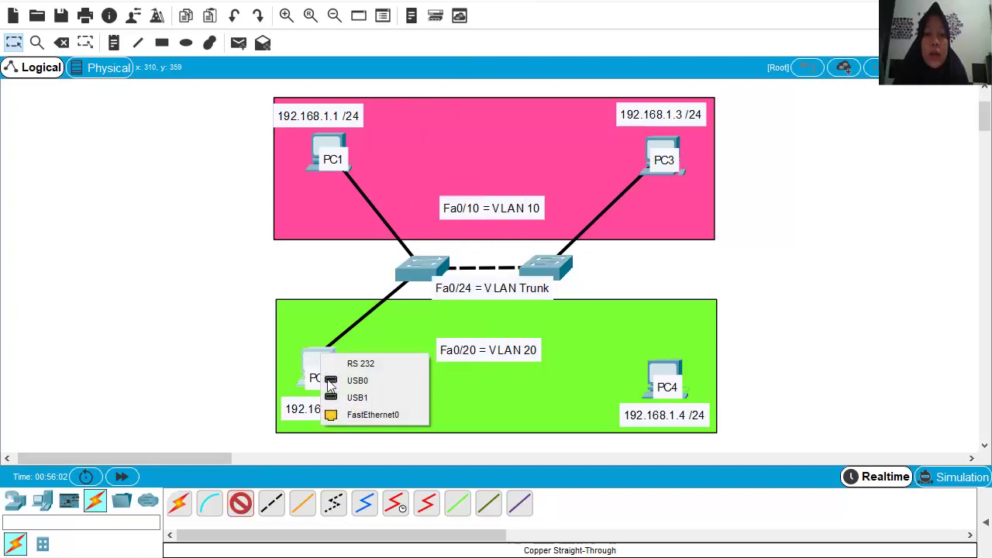
left_click(349, 417)
- Run a Copper Straight-Through cable from the right switch's FastEthernet0/20 to PC4's FastEthernet0 port
left_click(248, 504)
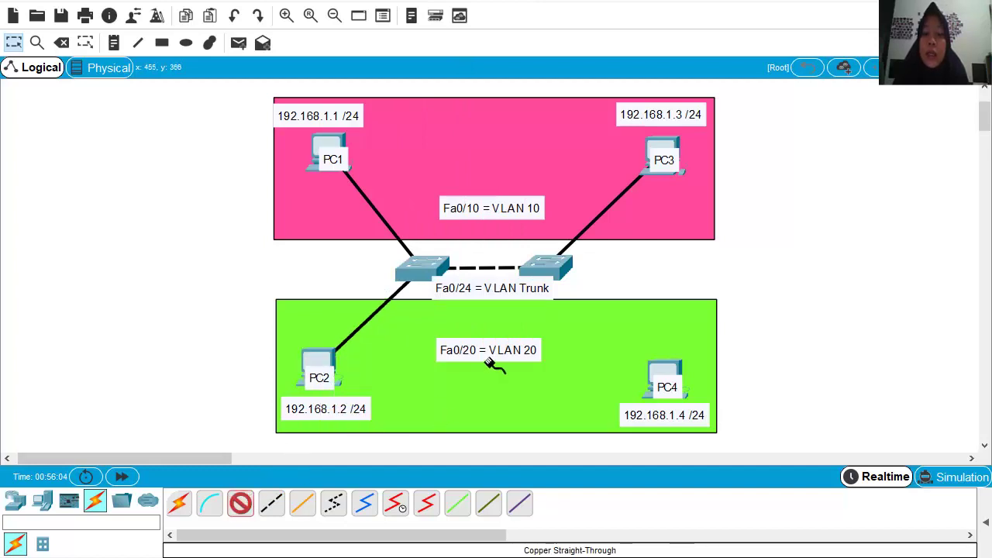
left_click(552, 270)
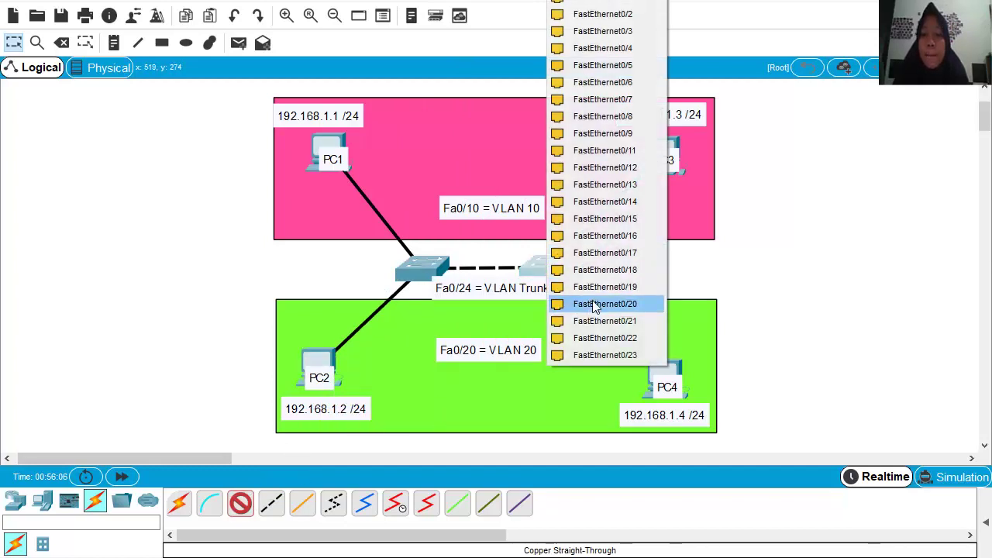
left_click(564, 304)
left_click(664, 366)
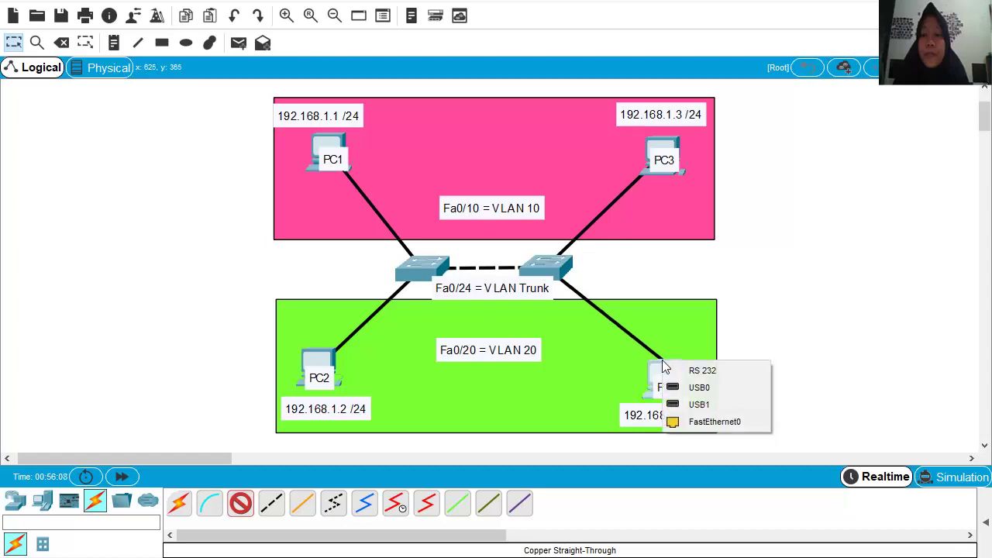
left_click(690, 421)
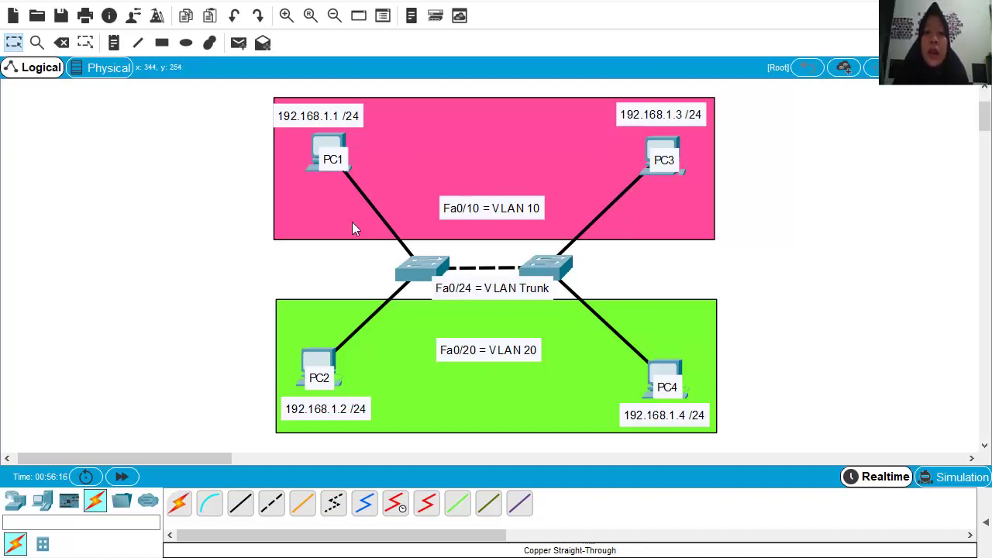
- Give PC1 the static IP address 192.168.1.1 with subnet mask 255.255.255.0 and close its window
left_click(336, 144)
left_click_drag(386, 45, 566, 93)
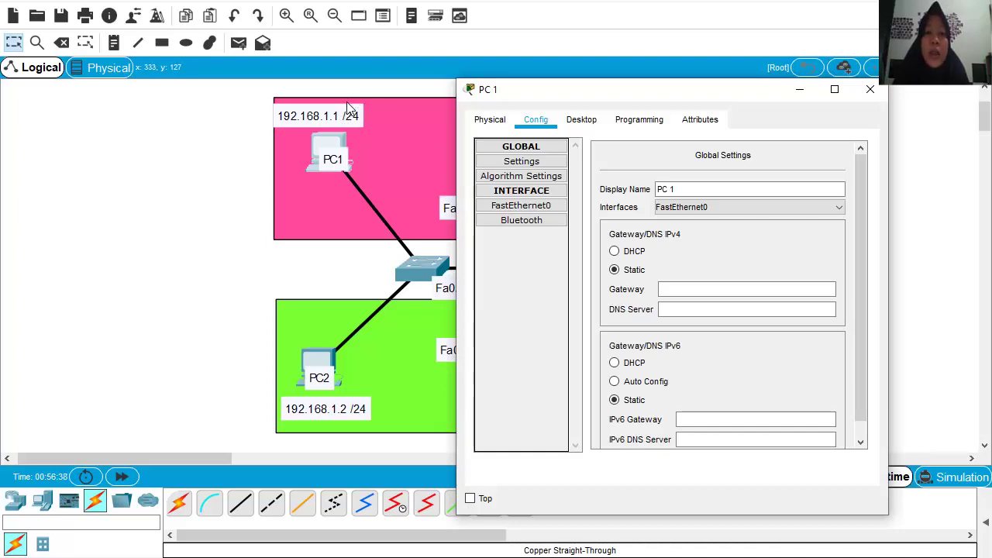
left_click(579, 122)
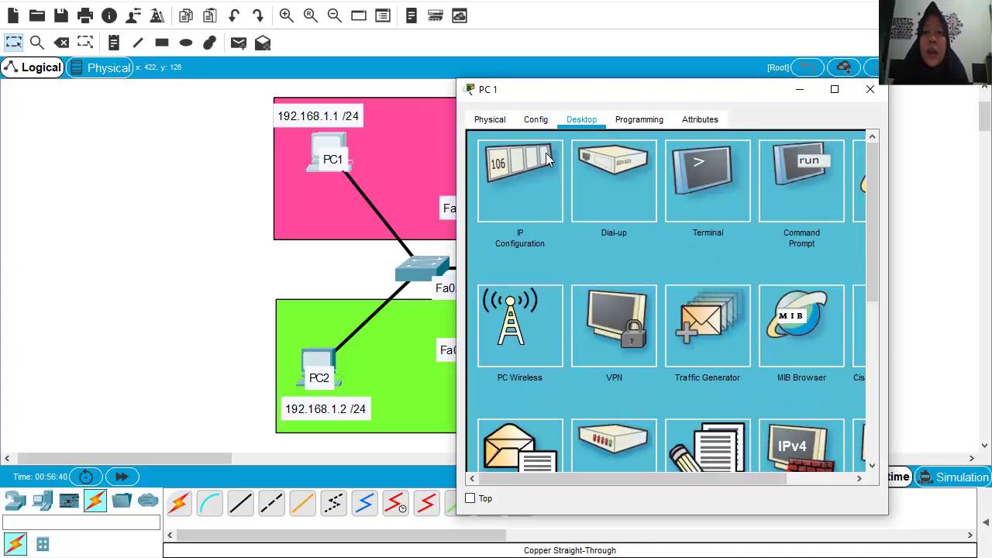
left_click(542, 163)
left_click(620, 227)
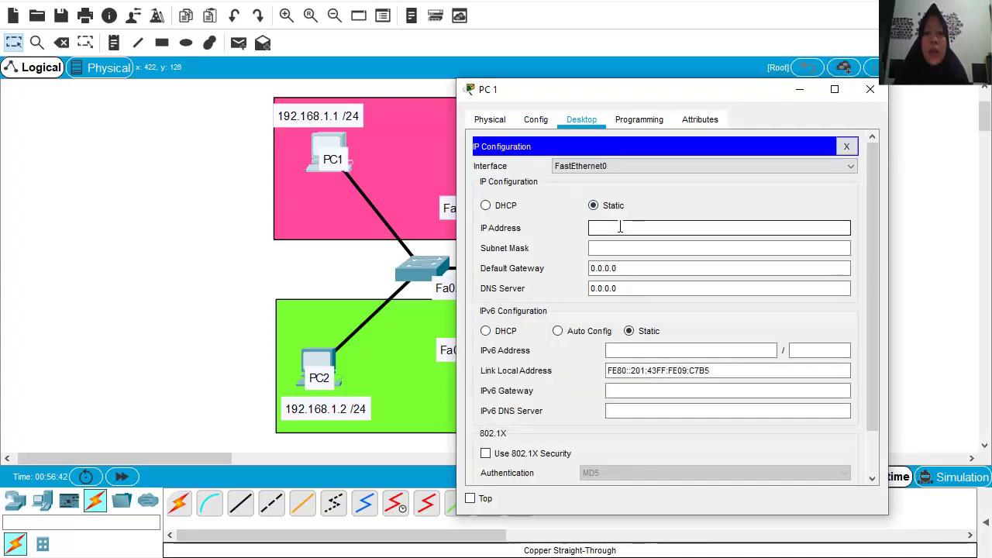
type("192.1")
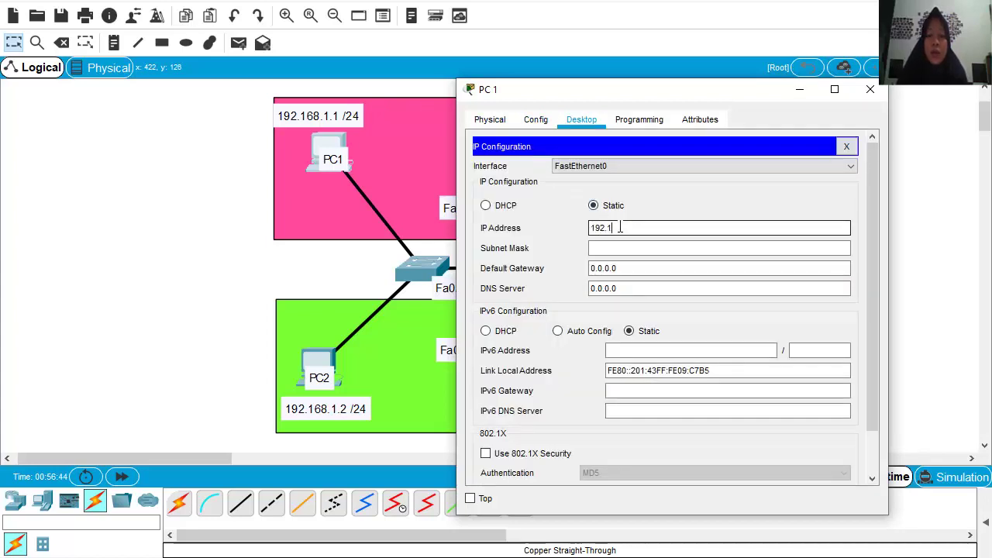
type("68.1.1")
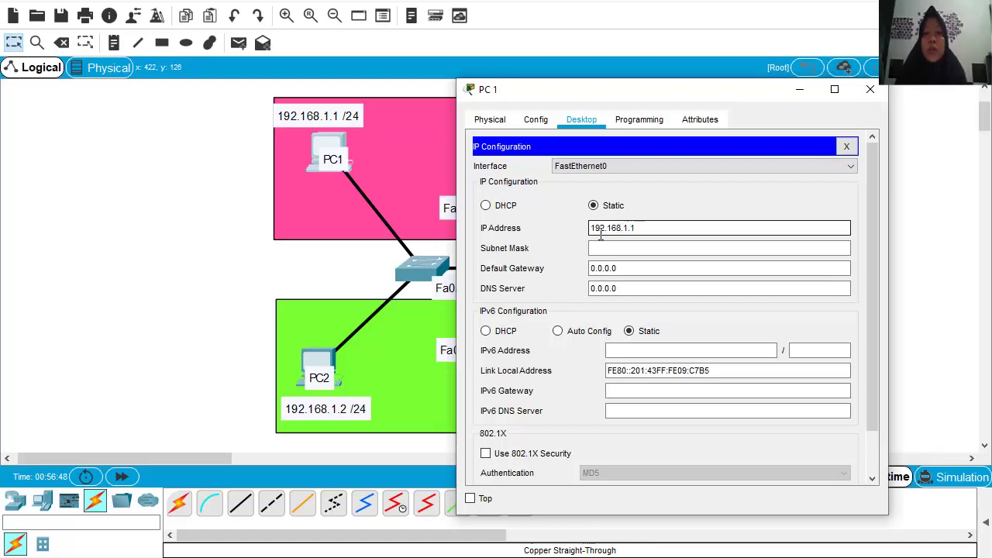
left_click(643, 248)
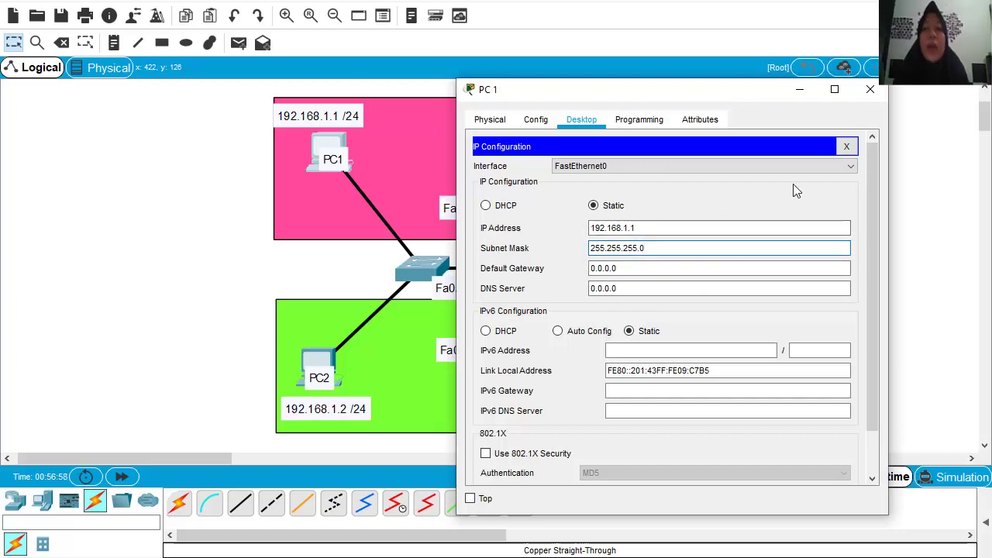
left_click(870, 92)
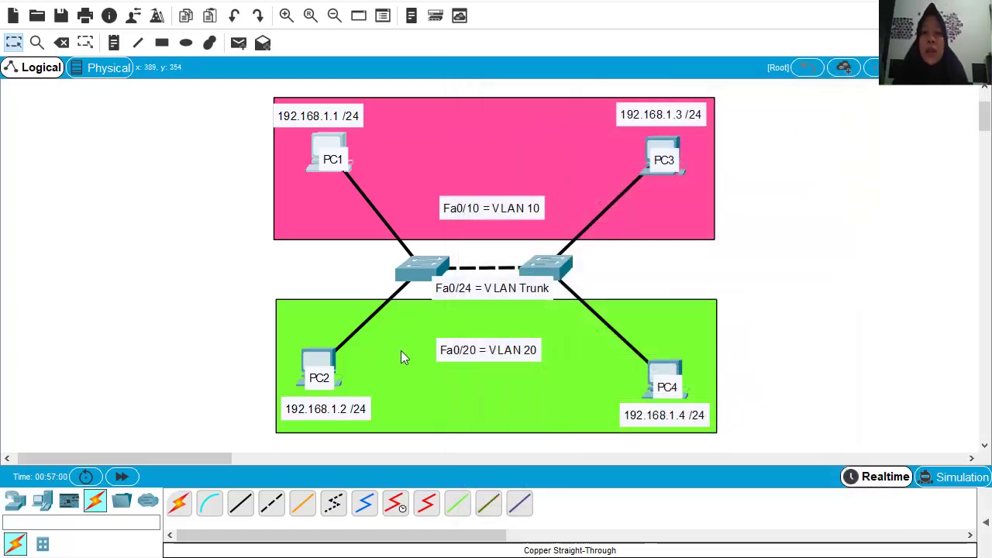
- Give PC2 the static IP address 192.168.1.2 with subnet mask 255.255.255.0 and close its window
left_click(327, 358)
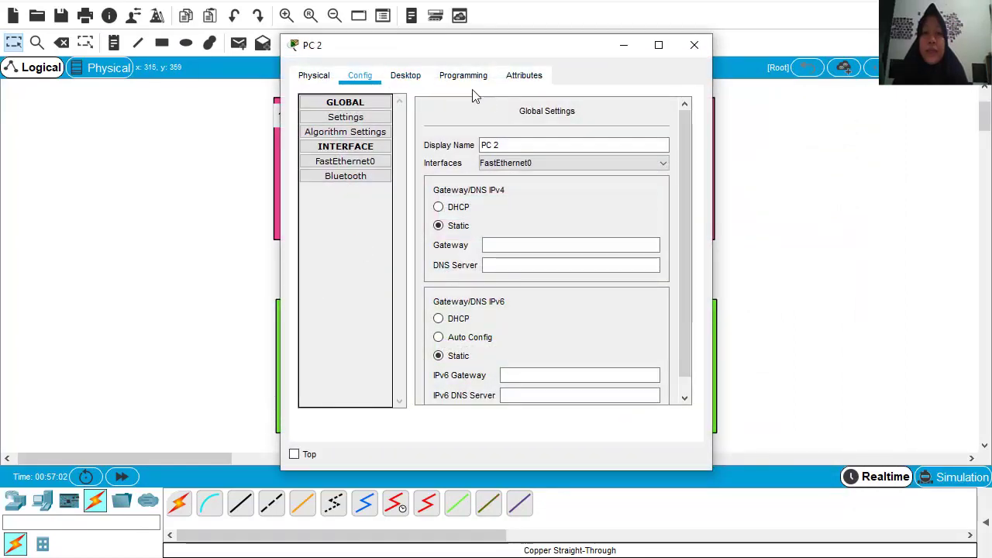
left_click(405, 75)
left_click(357, 130)
left_click(496, 184)
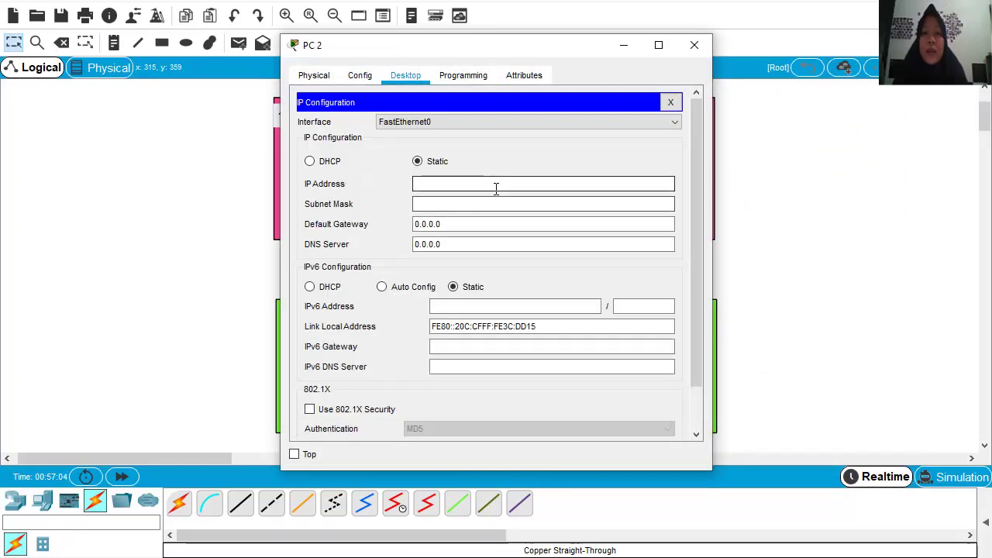
type("192.16")
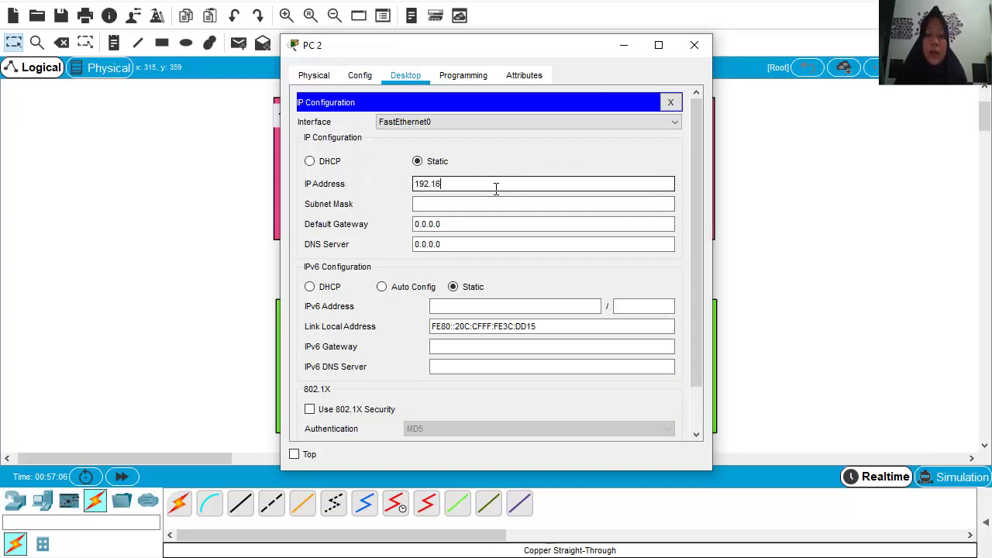
type("8.")
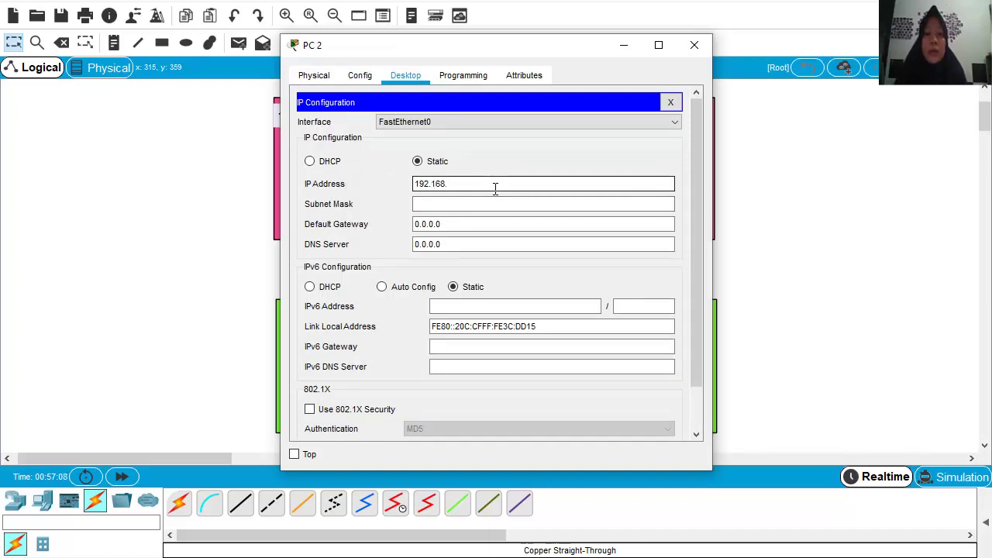
type("1")
left_click_drag(502, 46, 662, 76)
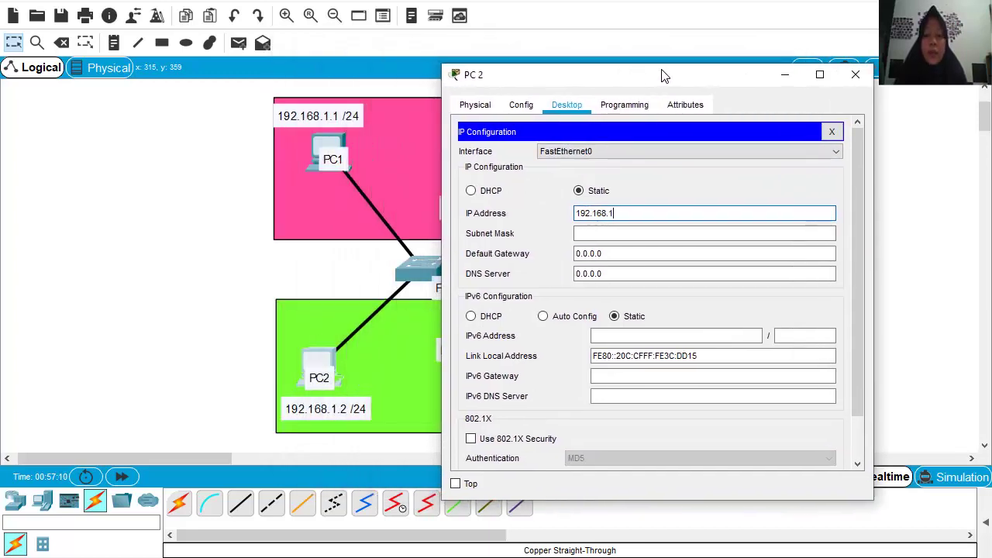
type(".2")
key("Tab")
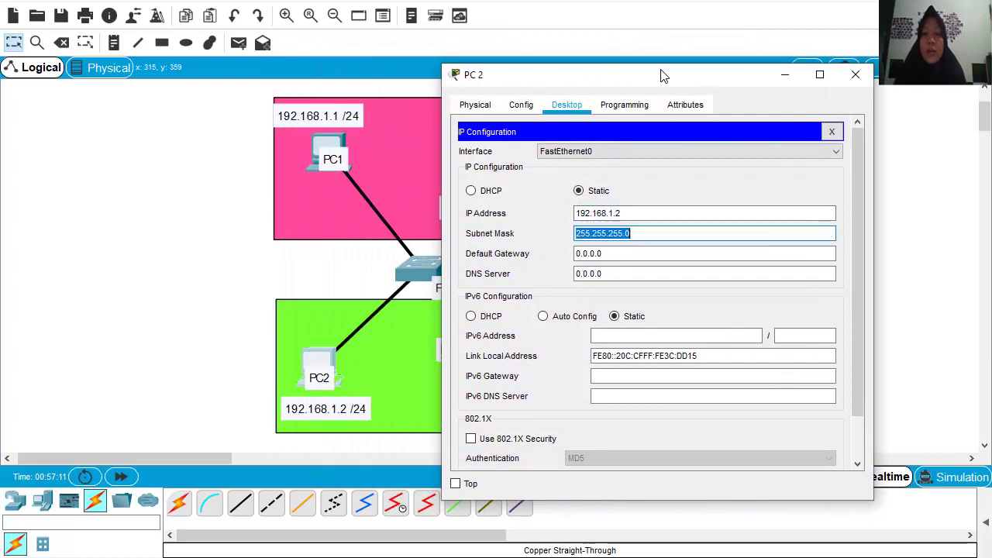
left_click(855, 74)
- Give PC3 the static IP address 192.168.1.3 with subnet mask 255.255.255.0 and close its window
left_click(674, 143)
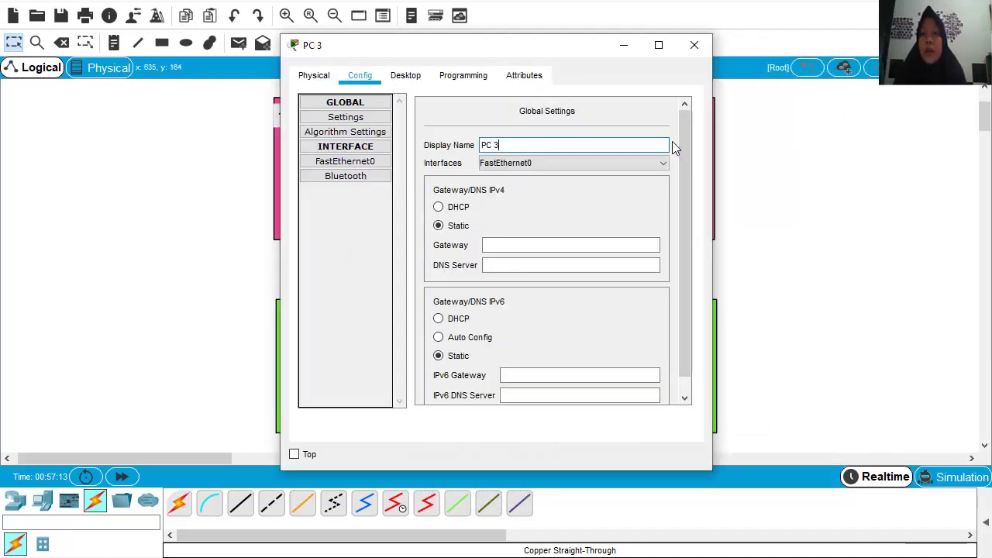
left_click(406, 75)
left_click(362, 132)
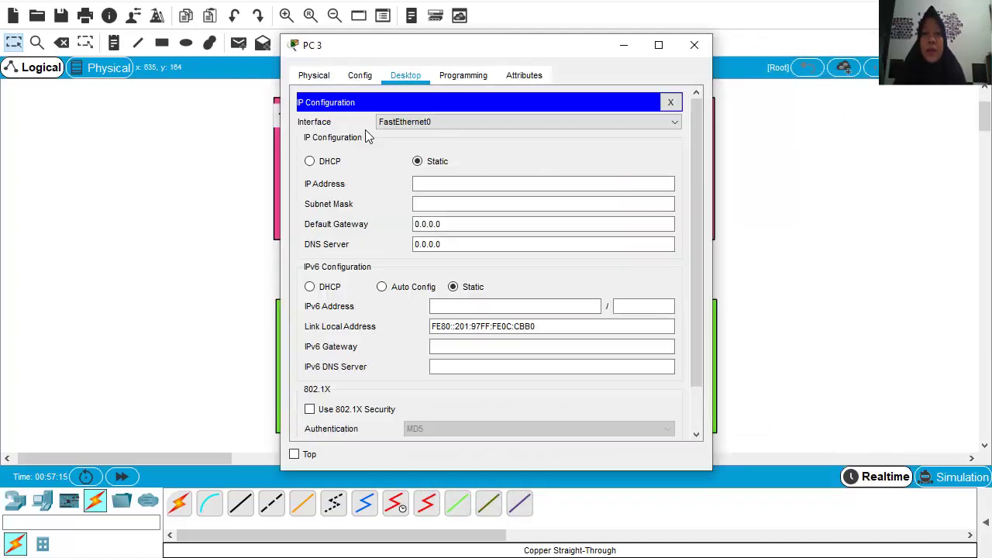
left_click_drag(407, 54, 620, 190)
left_click(643, 321)
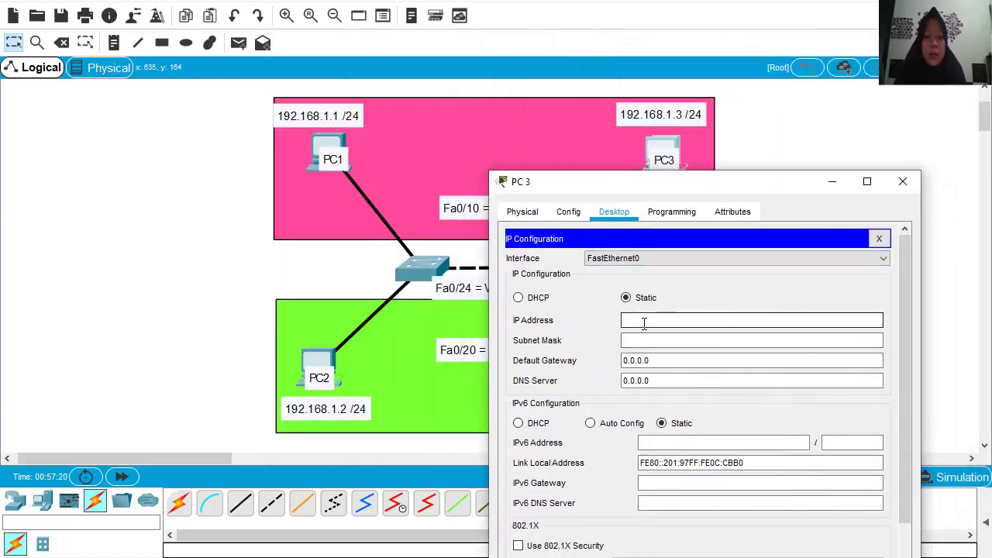
type("1")
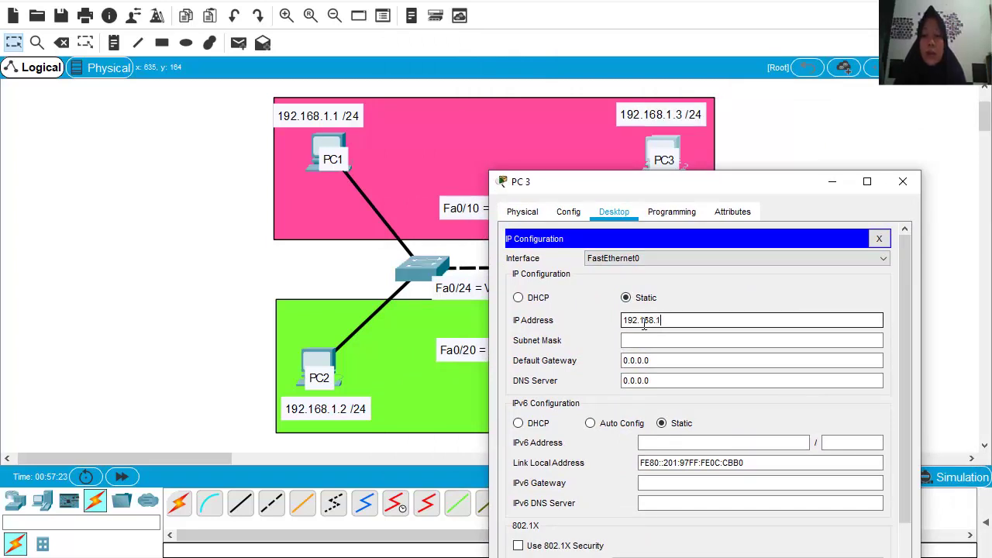
type("92.168.2..3")
left_click(654, 340)
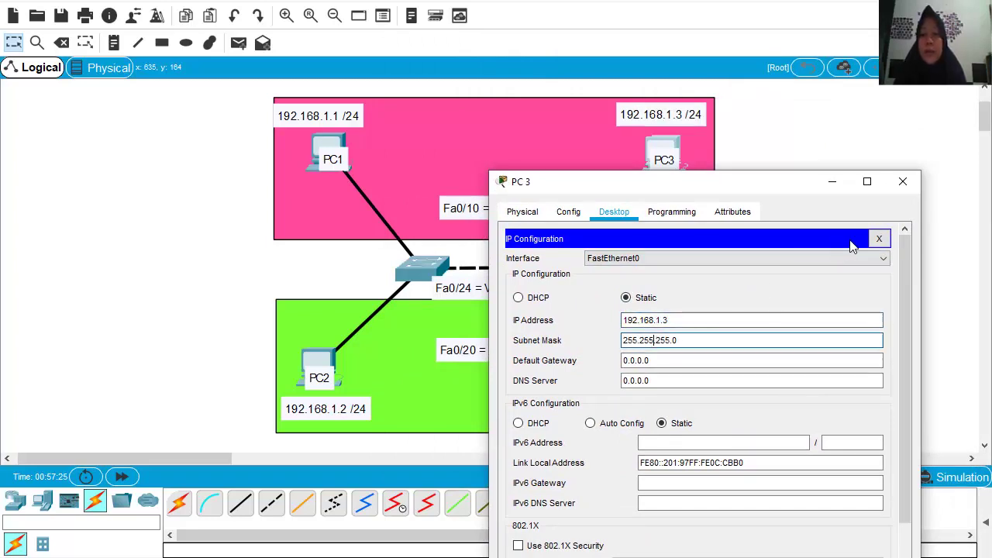
left_click(902, 181)
- Give PC4 the static IP address 192.168.1.4 with subnet mask 255.255.255.0 and close its window
left_click(665, 376)
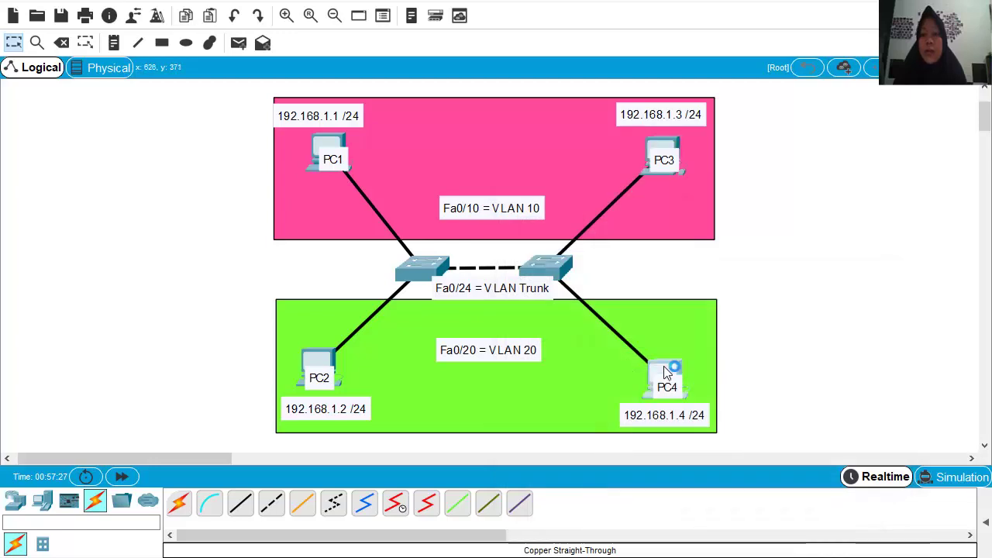
left_click(408, 77)
left_click(374, 136)
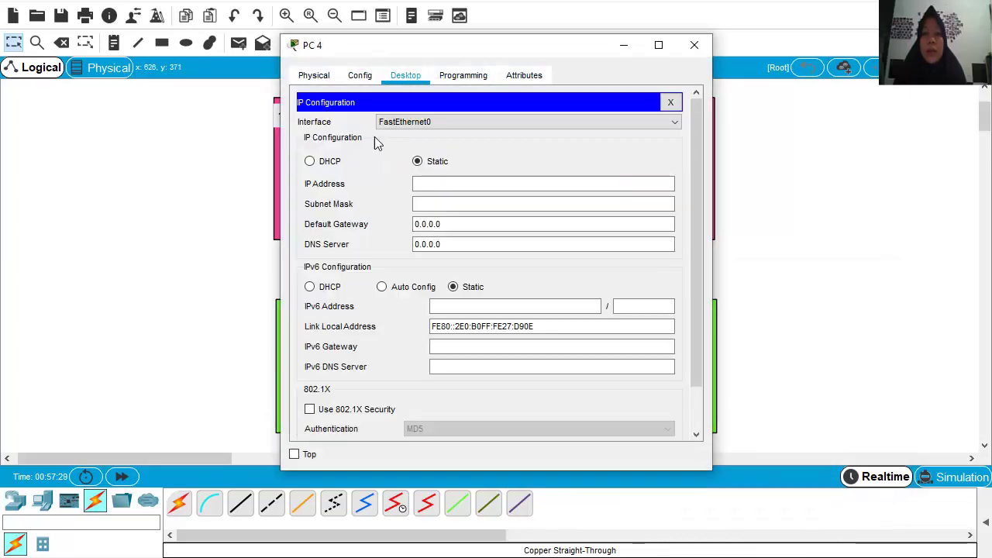
left_click(426, 184)
type("192.16")
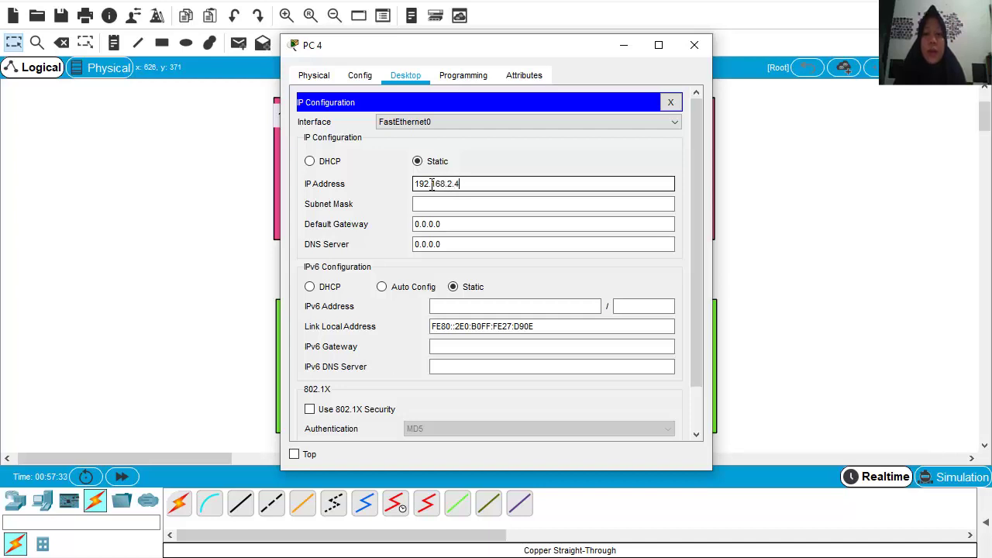
type("8.2.4")
key("BackSpace")
key("BackSpace")
key("BackSpace")
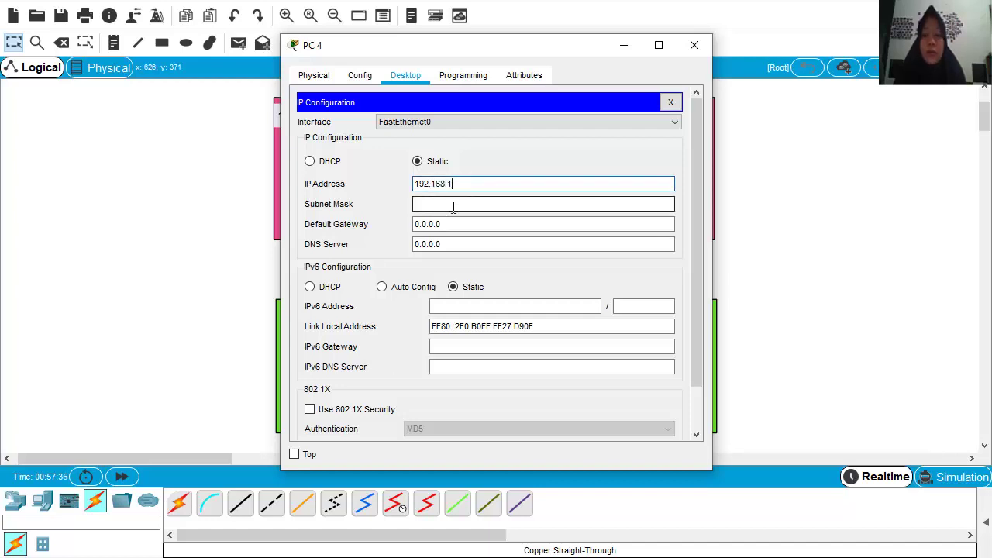
type("1.4")
left_click(453, 204)
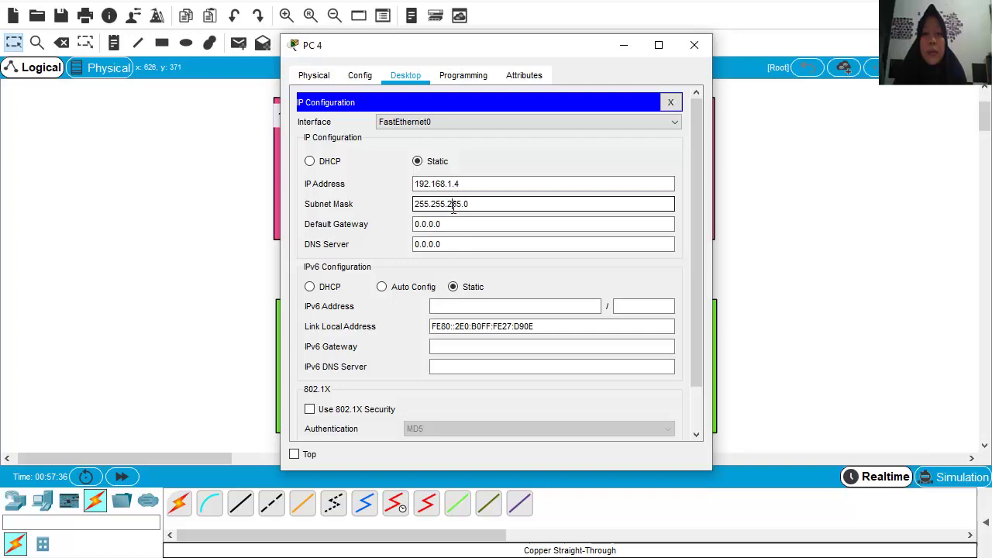
left_click(700, 53)
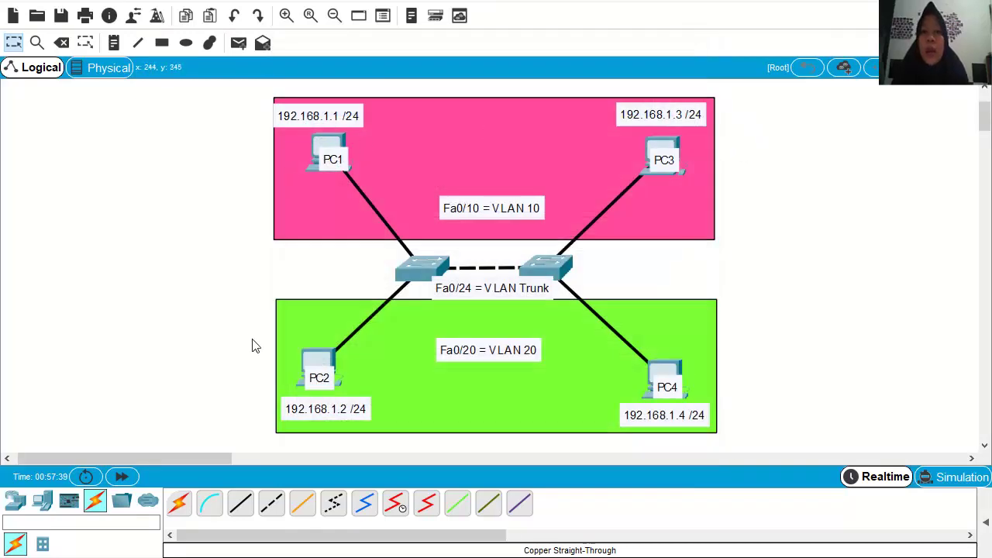
- With the PDU list shown, test connectivity by sending simple PDUs from PC1 to PC3 and from PC2 to PC4
left_click(986, 521)
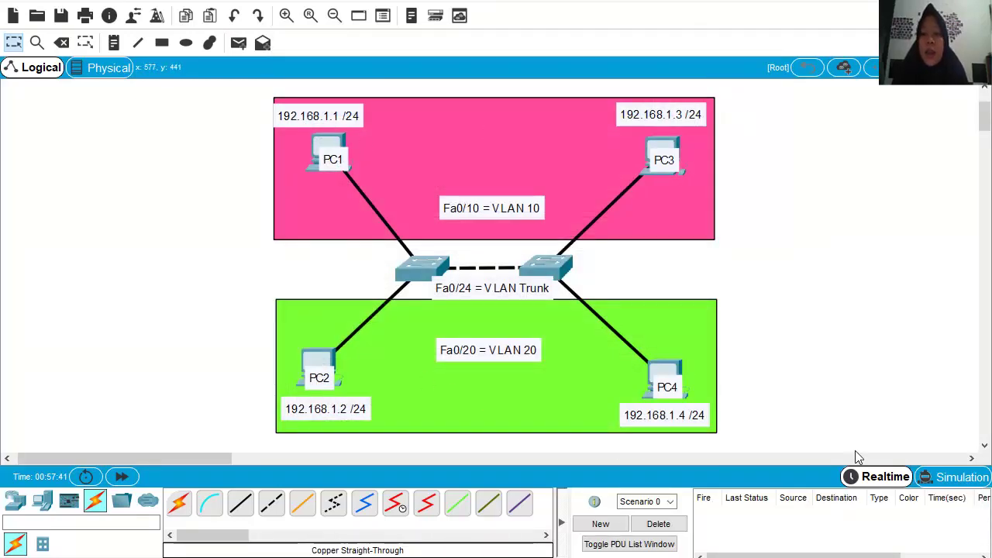
left_click(237, 44)
left_click(328, 153)
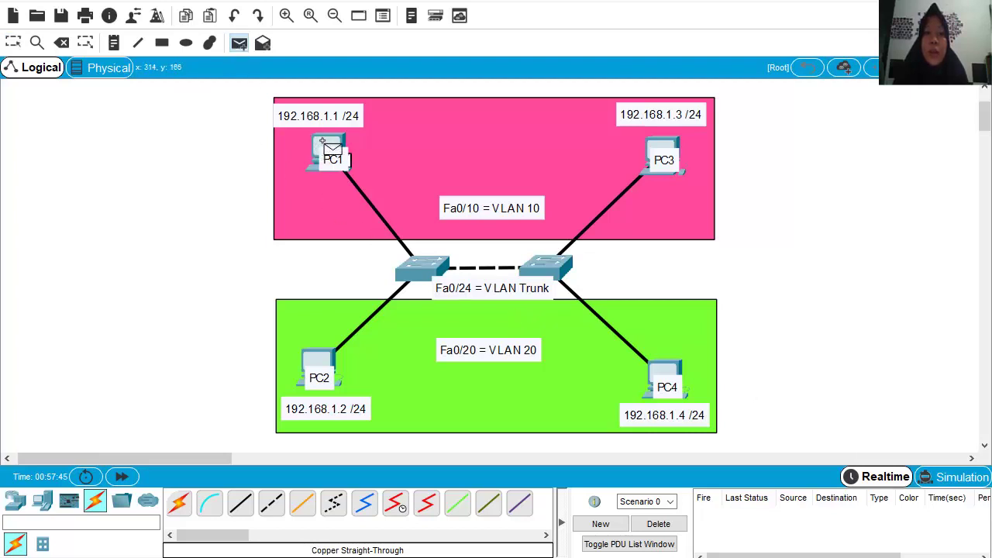
left_click(659, 154)
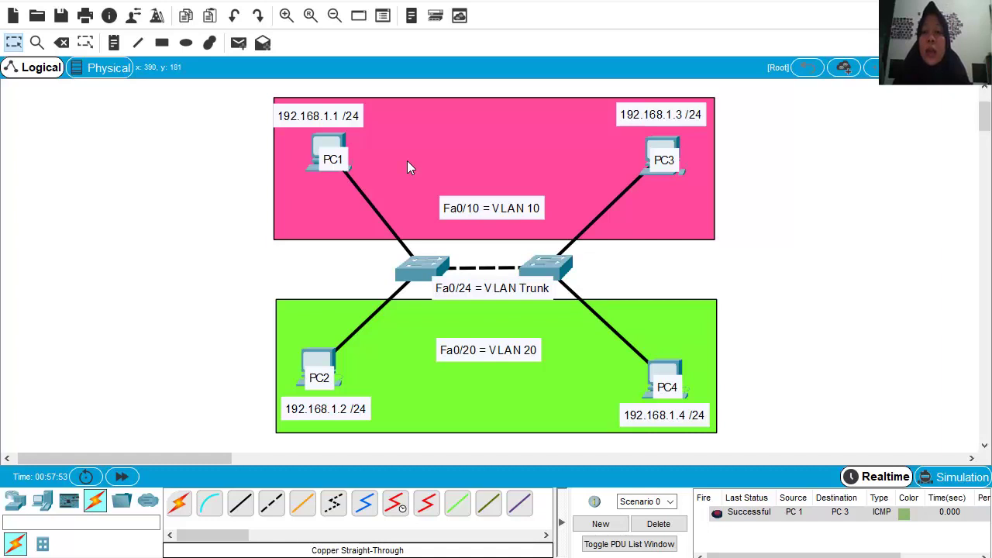
left_click(242, 45)
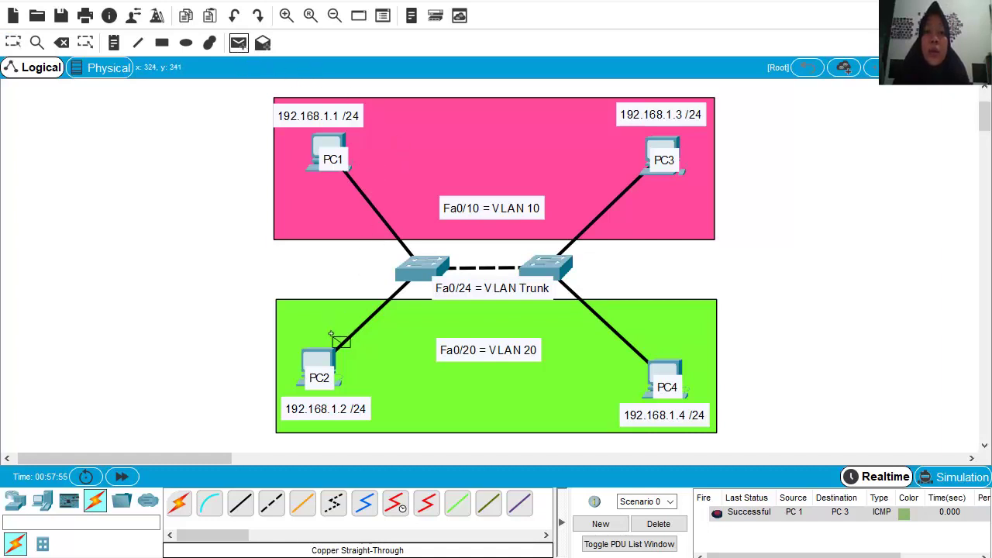
left_click(667, 361)
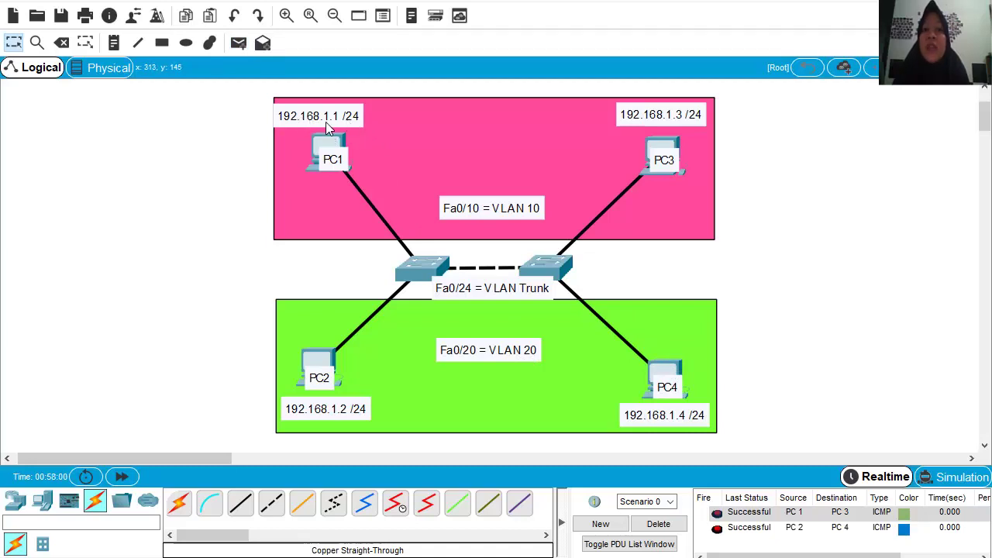
- Send a simple PDU from PC1 to PC2 and delete the scenario's test results
left_click(239, 44)
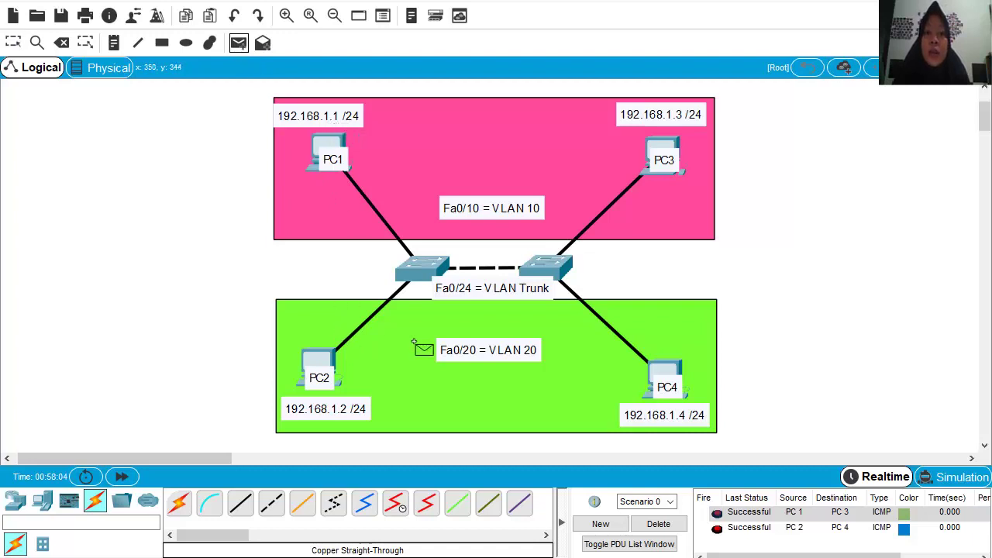
left_click(341, 142)
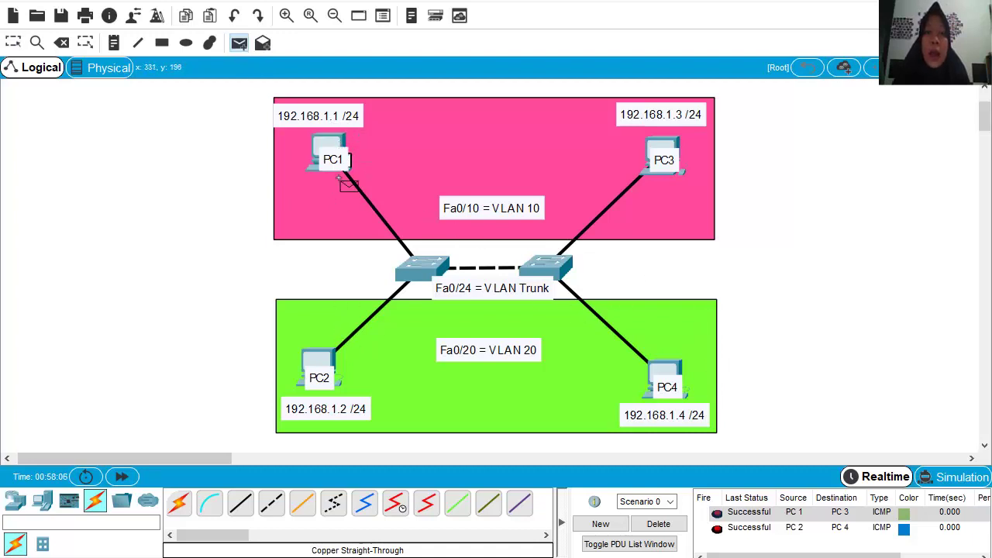
left_click(335, 364)
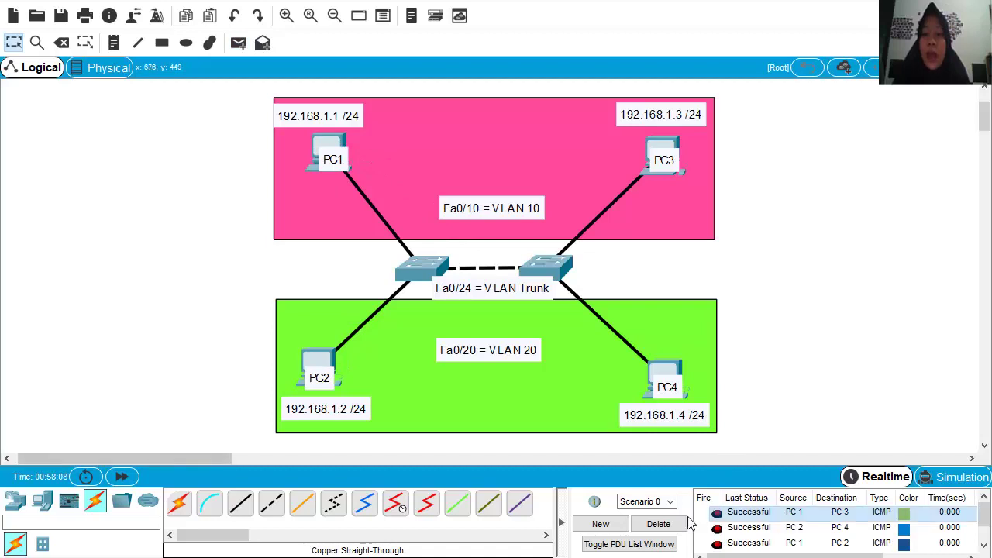
left_click(658, 524)
- Send a simple PDU from PC3 to PC4 and clear its entry by deleting the scenario
left_click(240, 47)
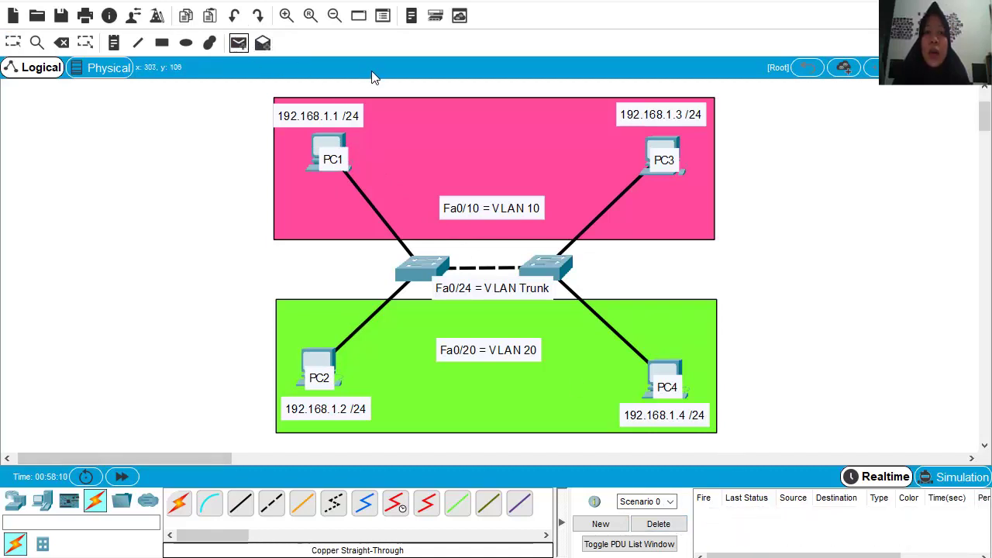
left_click(665, 153)
left_click(665, 385)
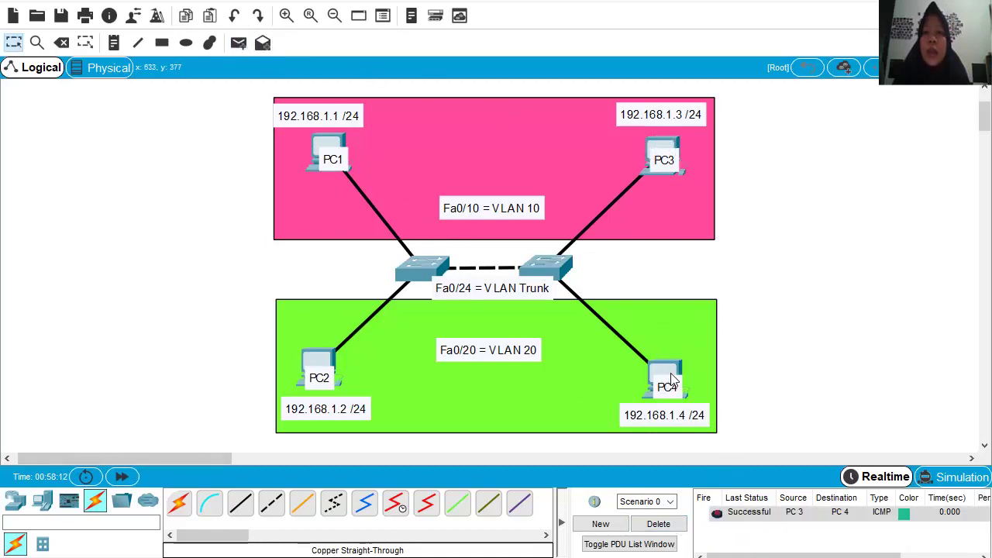
left_click(660, 525)
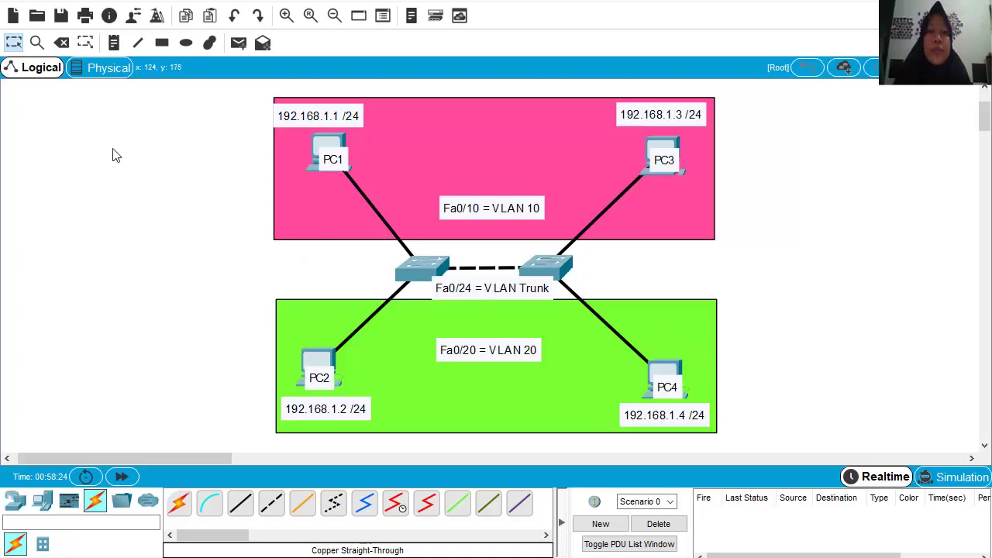
- Add the note "LAB 1" near the pink area's upper edge and "LAB 2" at the green area's lower edge
left_click(114, 43)
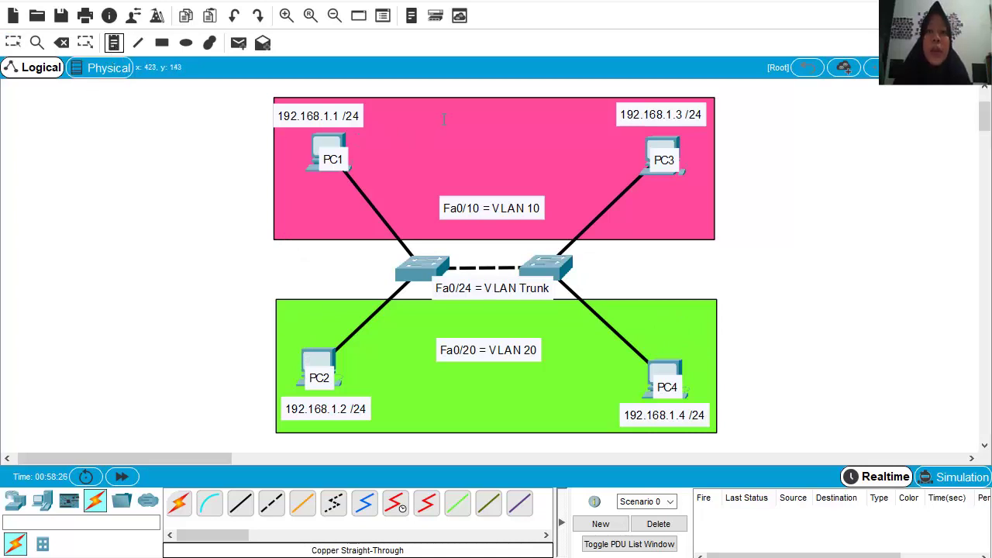
left_click(444, 118)
type("LA")
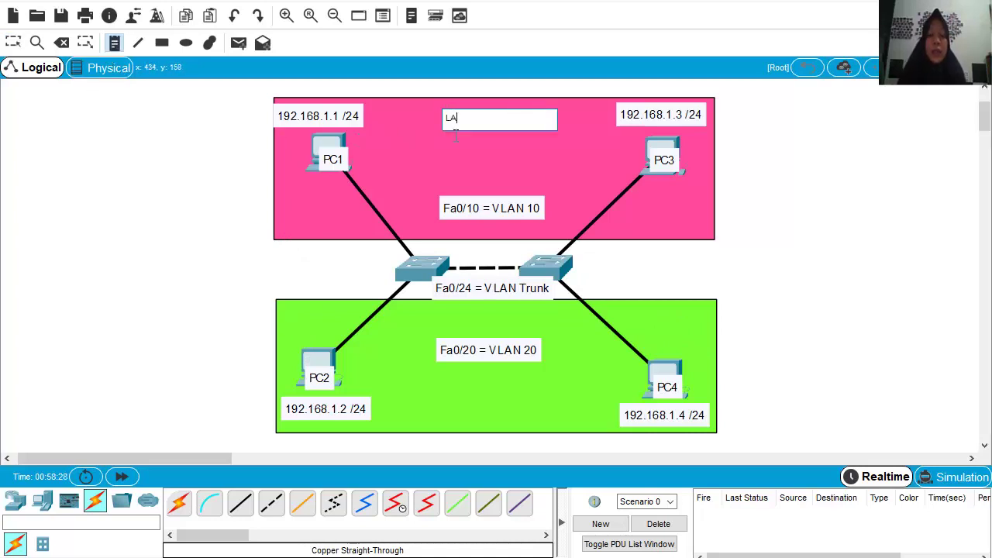
type("B 1")
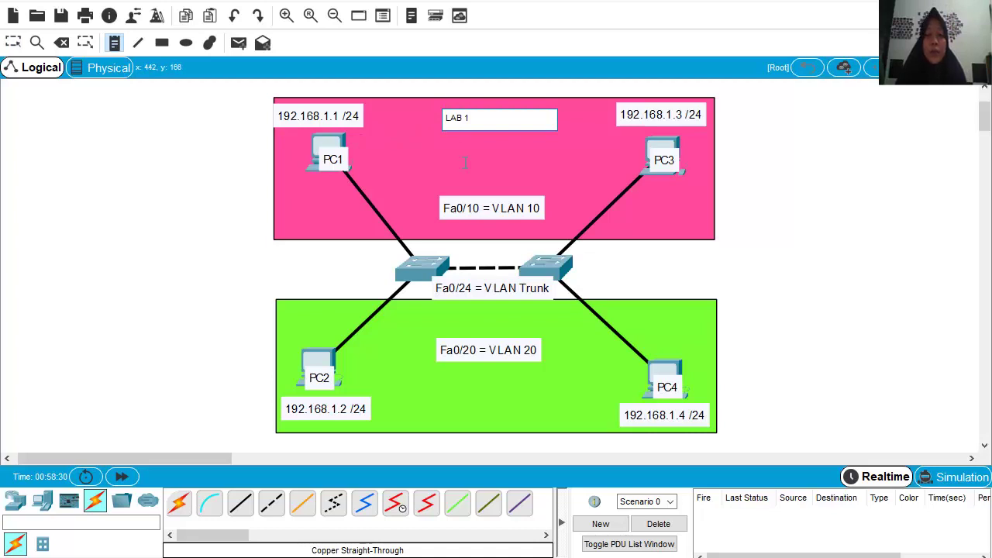
left_click(450, 424)
type("LAB")
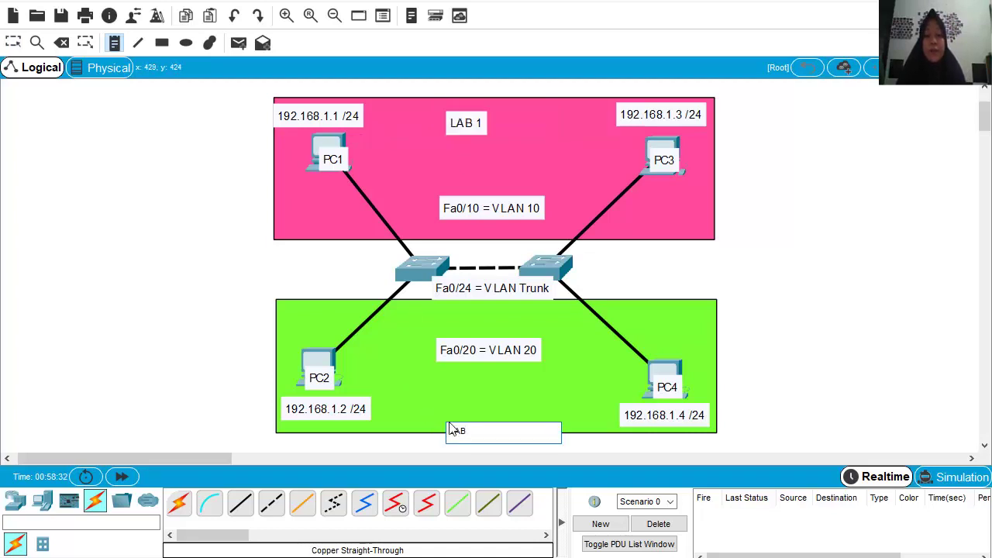
type(" 2")
left_click(158, 167)
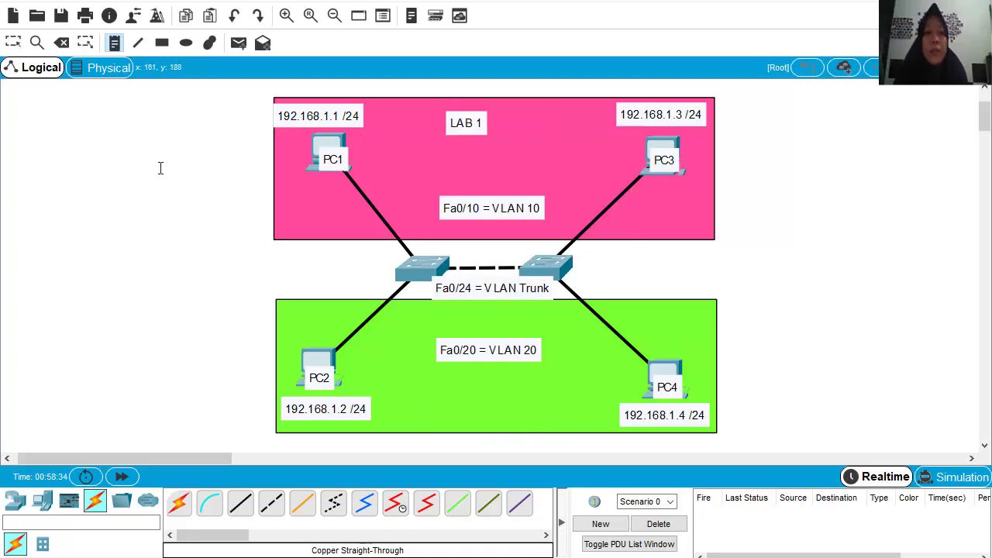
- Move the LAB 2 note fully inside the green area and shift the LAB 1 note slightly toward the pink area's centre
left_click(13, 42)
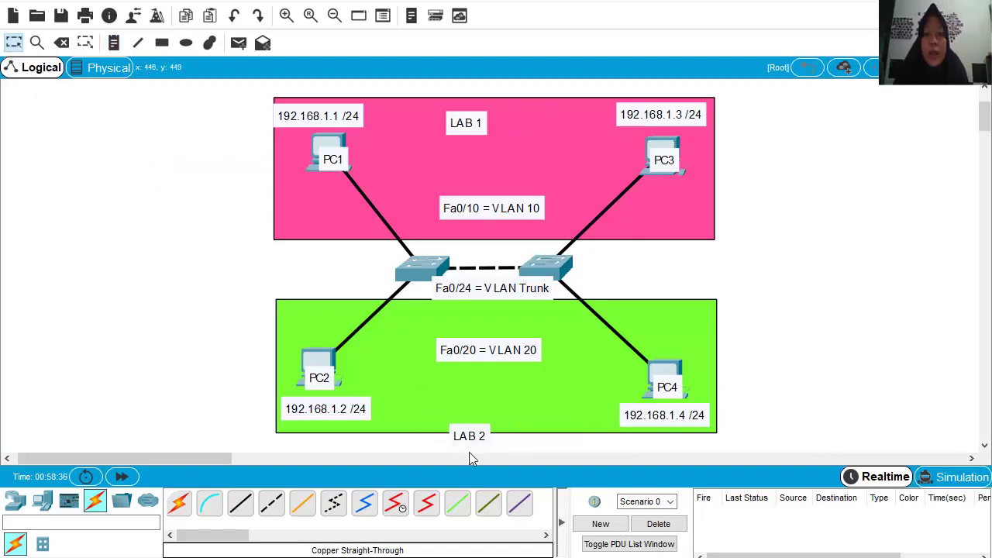
left_click_drag(476, 438, 489, 425)
left_click_drag(470, 125, 479, 124)
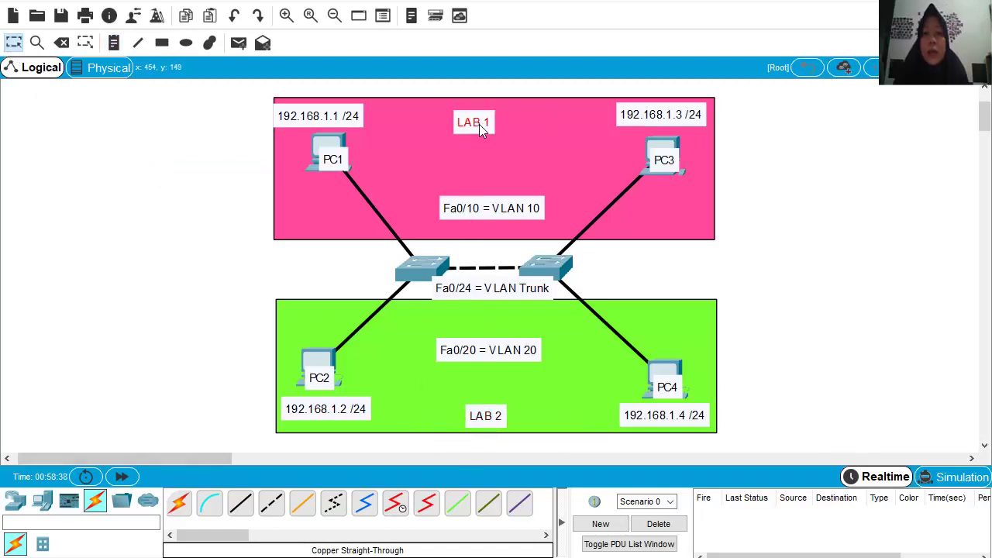
left_click(803, 277)
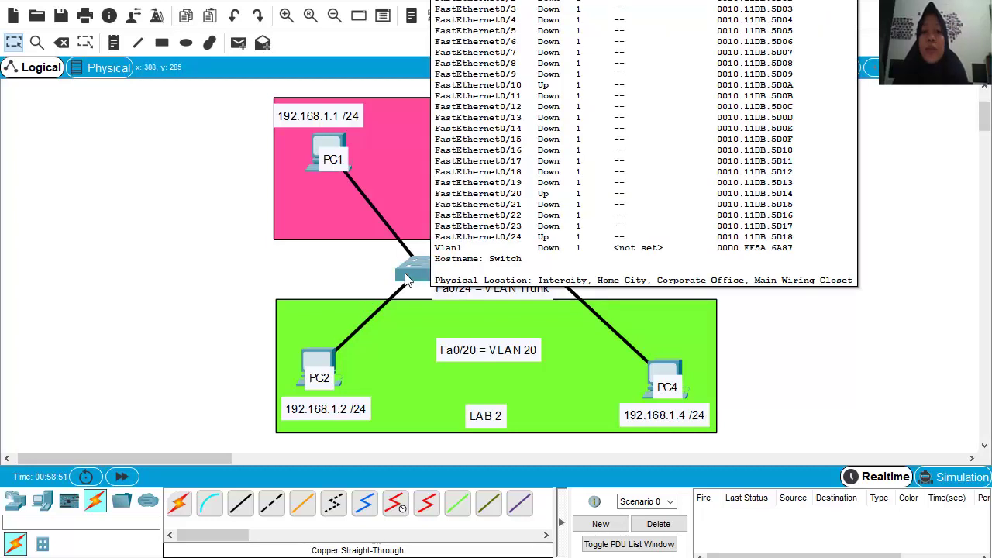
- Open the left switch's command line beside the topology and enter privileged mode with the command enable
left_click(409, 269)
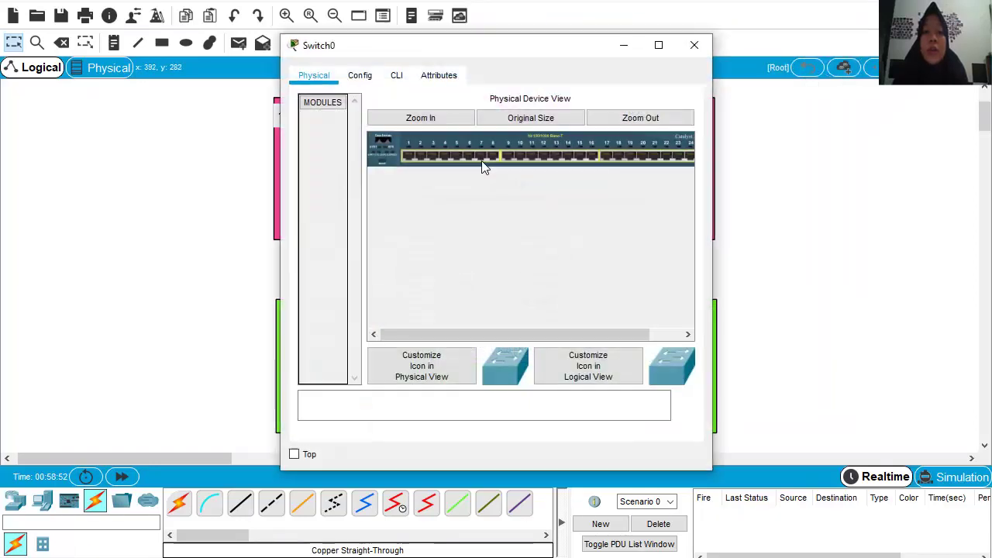
left_click_drag(454, 49, 707, 62)
left_click(696, 99)
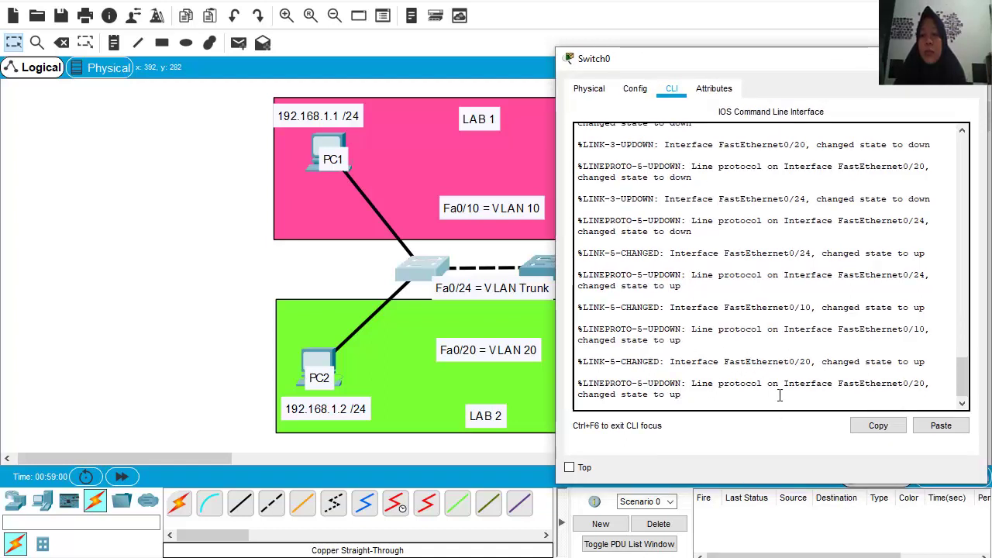
key("Return")
type("en")
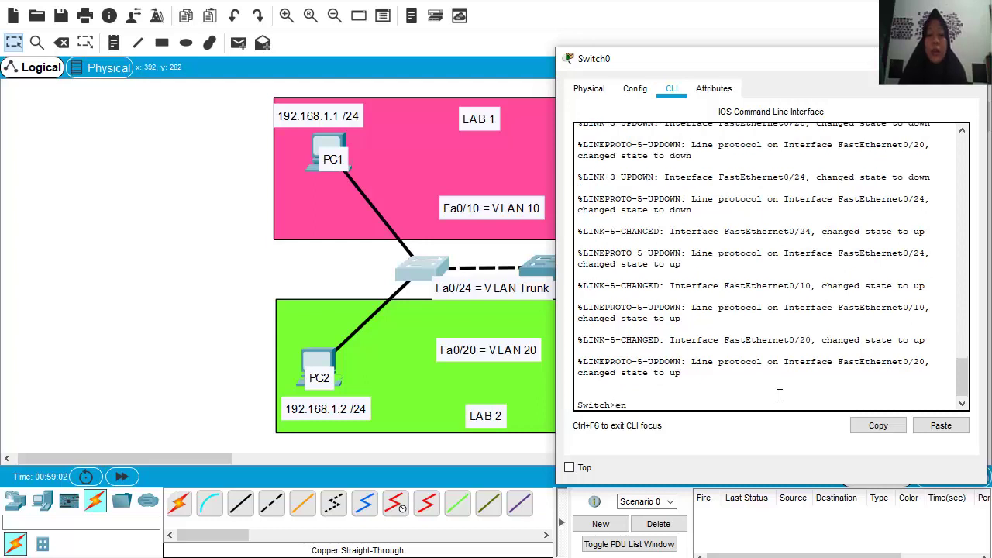
type("able")
key("Return")
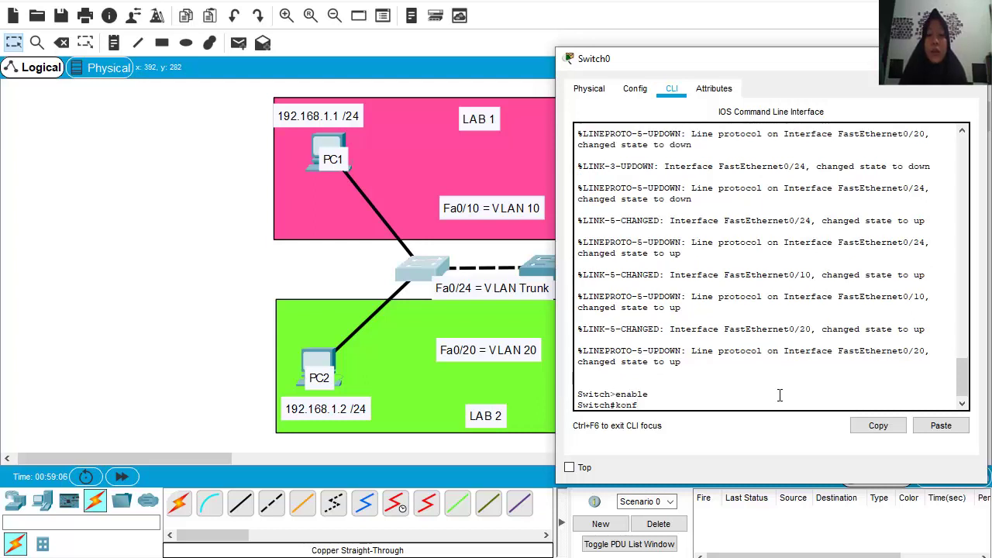
- Replace the mistyped command with conf t and run it to enter the left switch's global configuration mode
key("BackSpace")
key("BackSpace")
key("BackSpace")
key("BackSpace")
type("conf t")
key("Return")
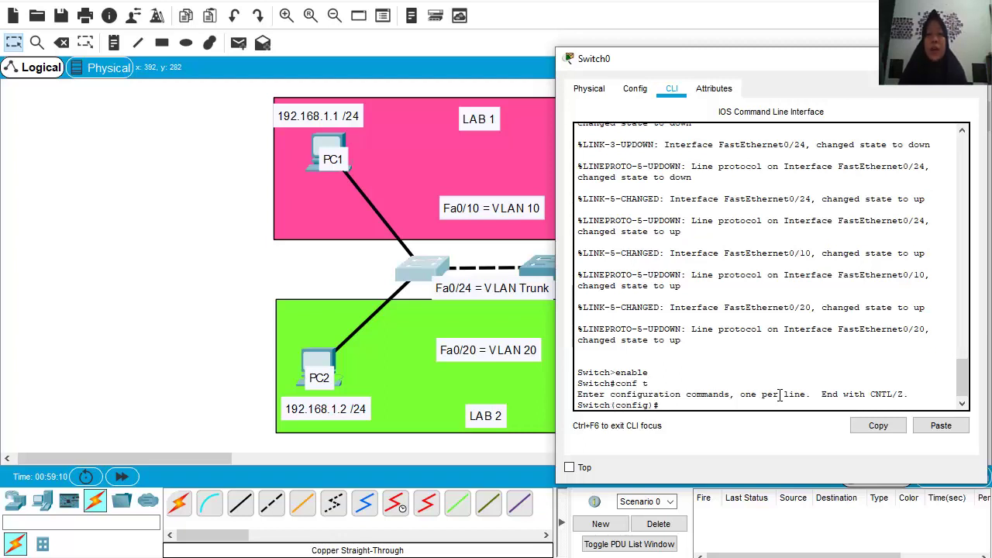
- Create VLAN 10 on the left switch with the name LAB1 and return to global configuration mode
type("vlan 10")
key("Return")
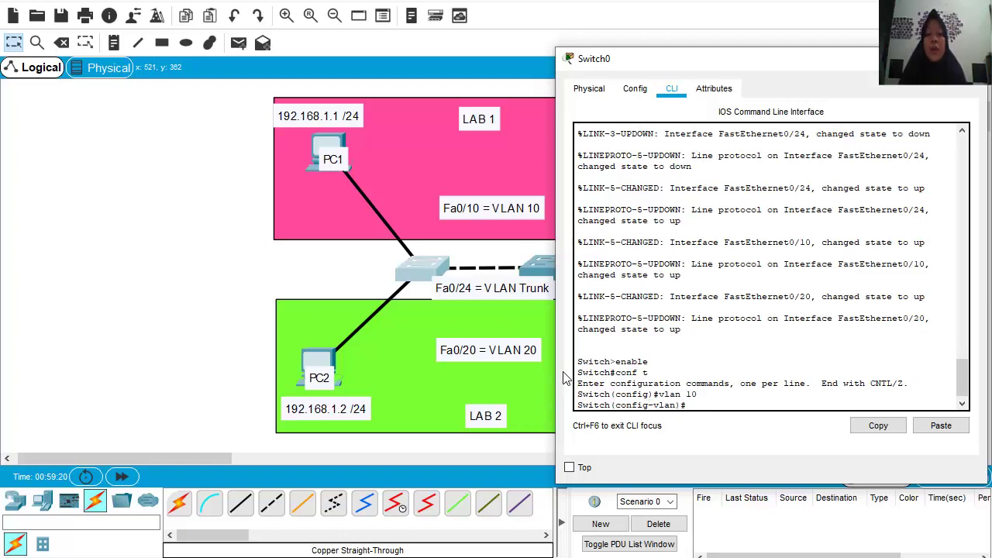
type("name LAB1")
key("Return")
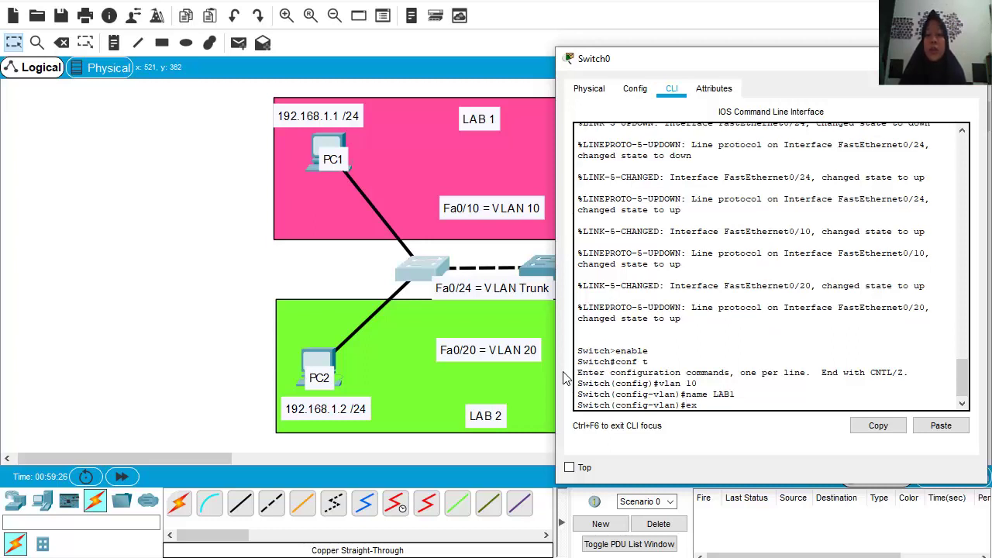
type("ex")
key("Return")
- Create VLAN 20 on the left switch with the name LAB2 and return to global configuration mode
type("vla")
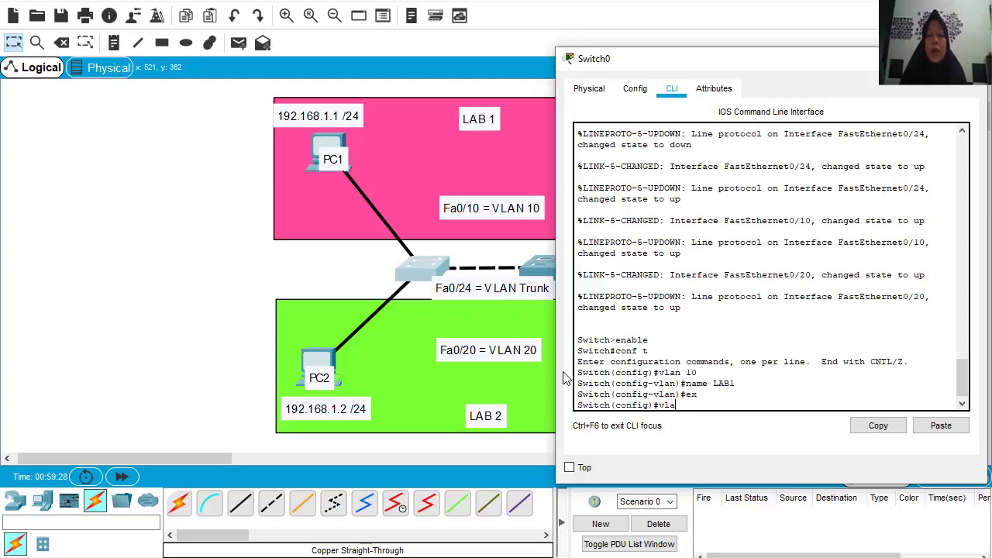
type("n 20")
key("Return")
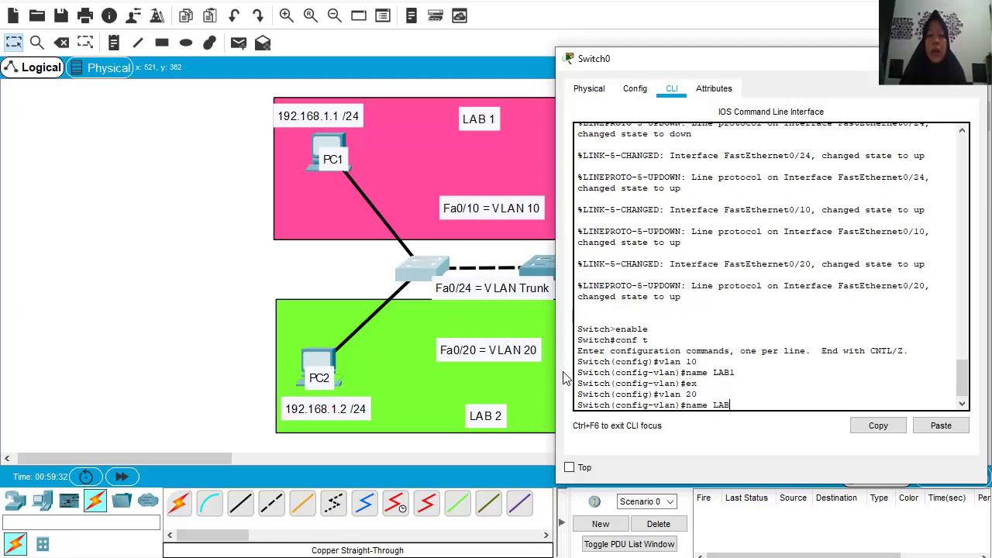
type("name LAB2")
key("Return")
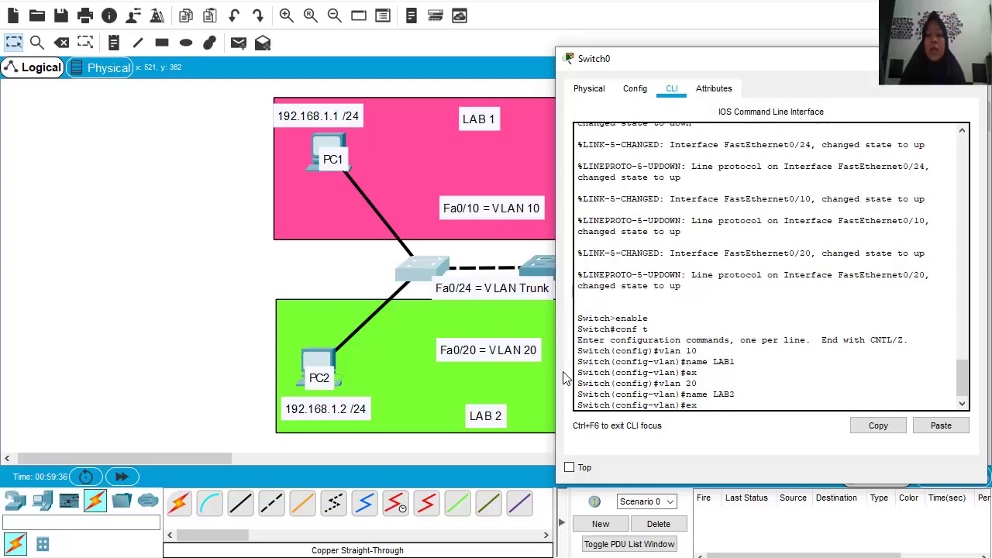
type("ex")
key("Return")
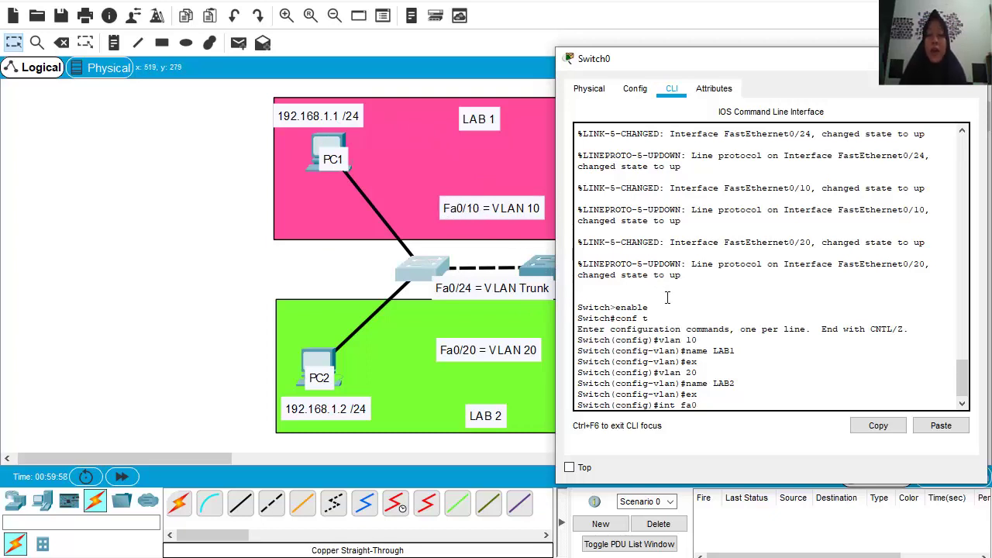
- Set the left switch's interface fa0/10 to access mode, assign it to VLAN 10 and exit the interface
type("0")
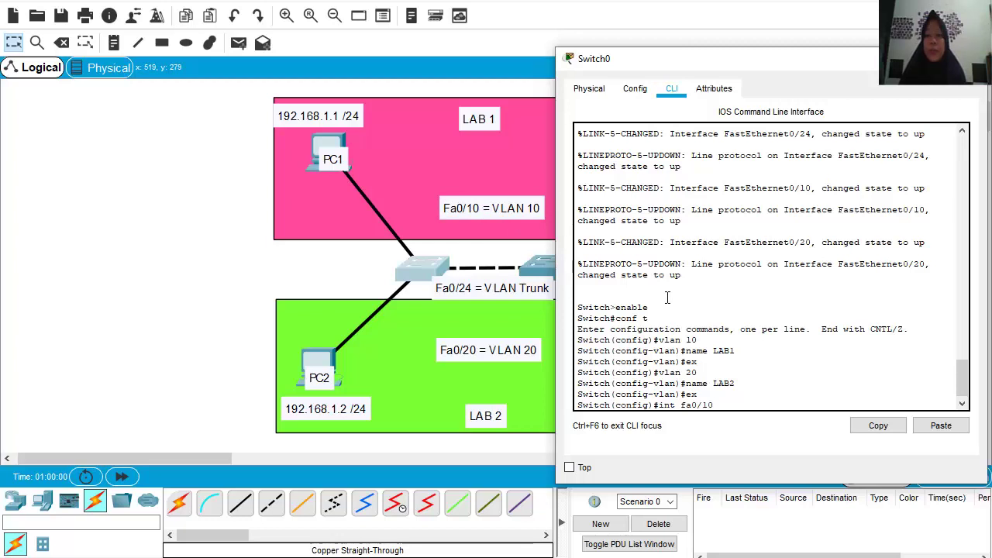
key("Return")
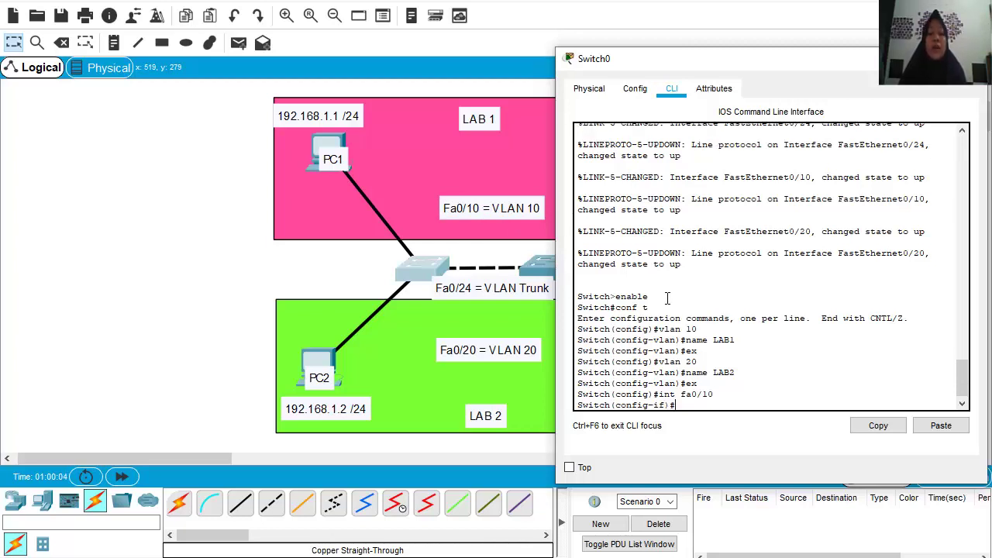
type("sw")
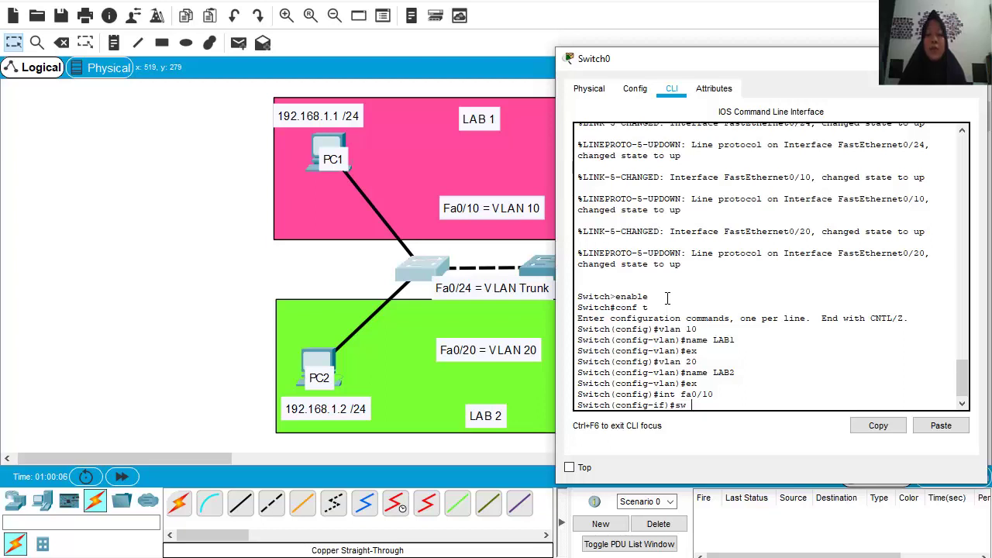
type(" mo acc")
key("Return")
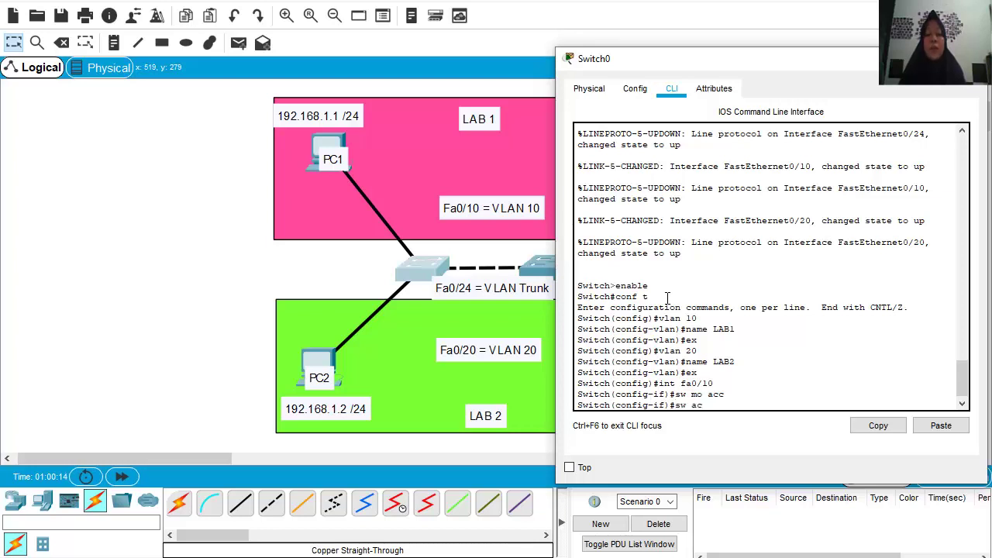
type("sw acc vlan 10")
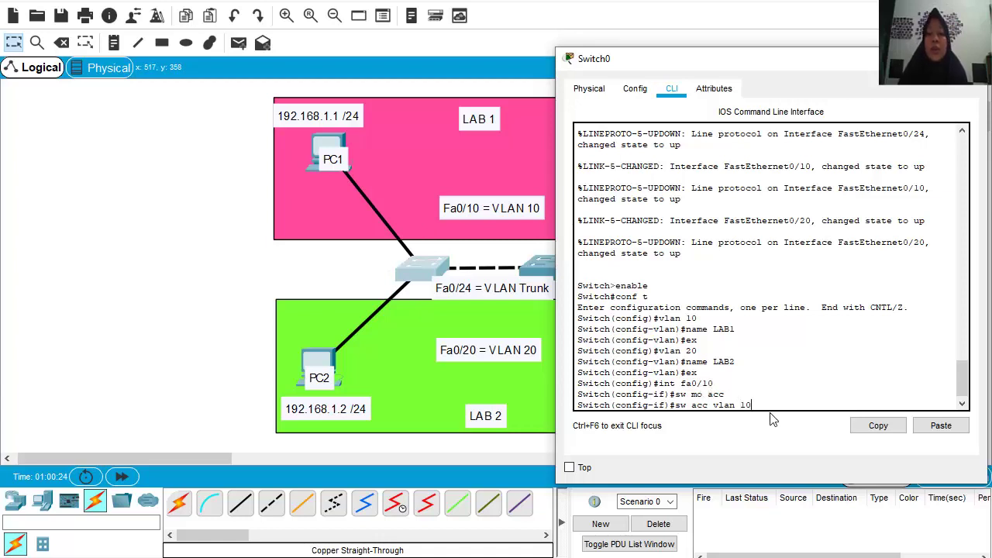
key("Return")
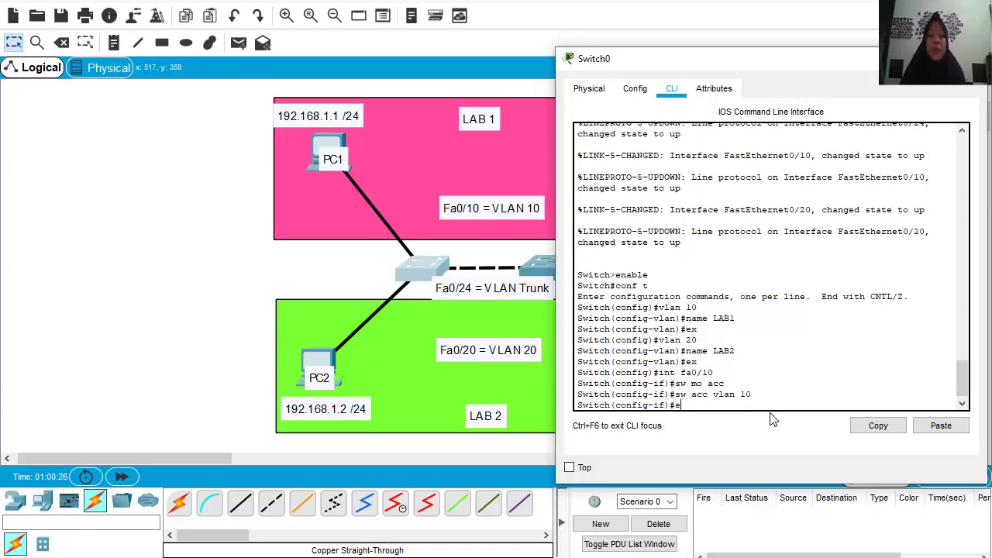
type("ex")
key("Return")
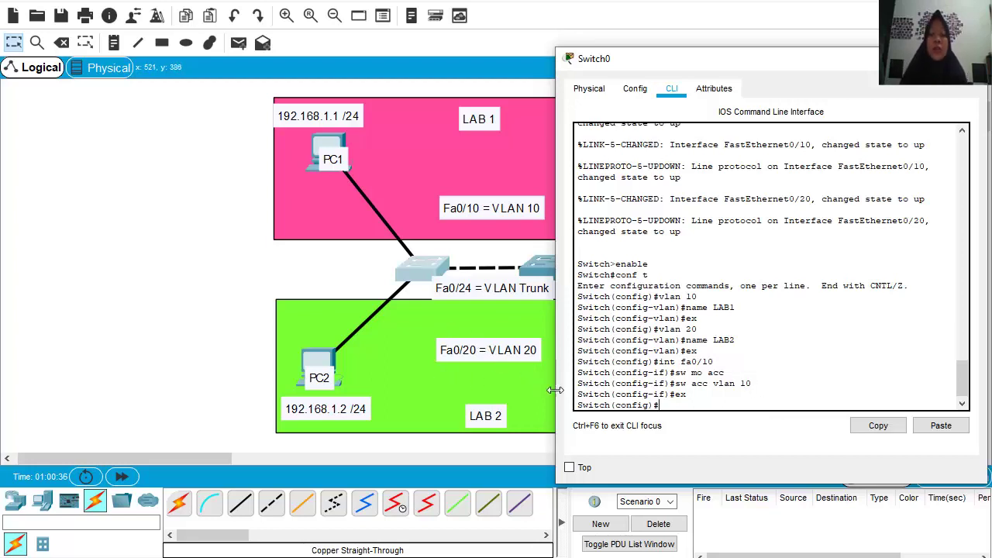
- Set the left switch's interface fa0/20 to access mode in VLAN 20, exit the interface and close the switch's window
type("nt fa 0/20")
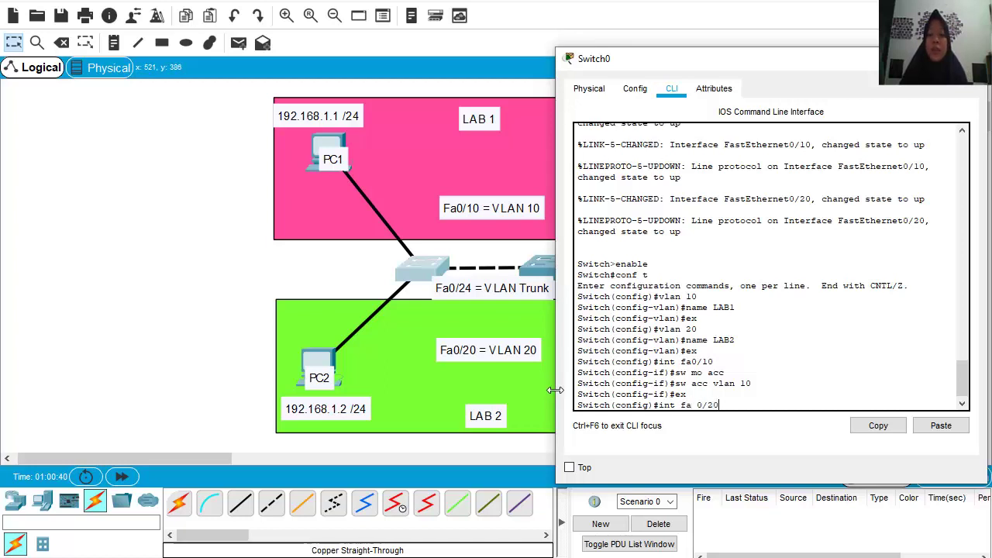
key("Return")
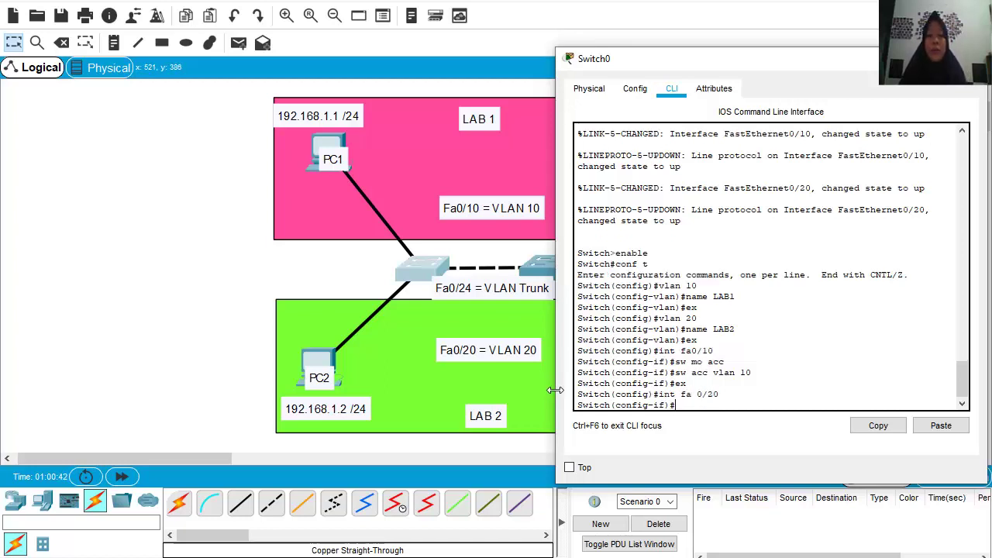
type("sw mo acc")
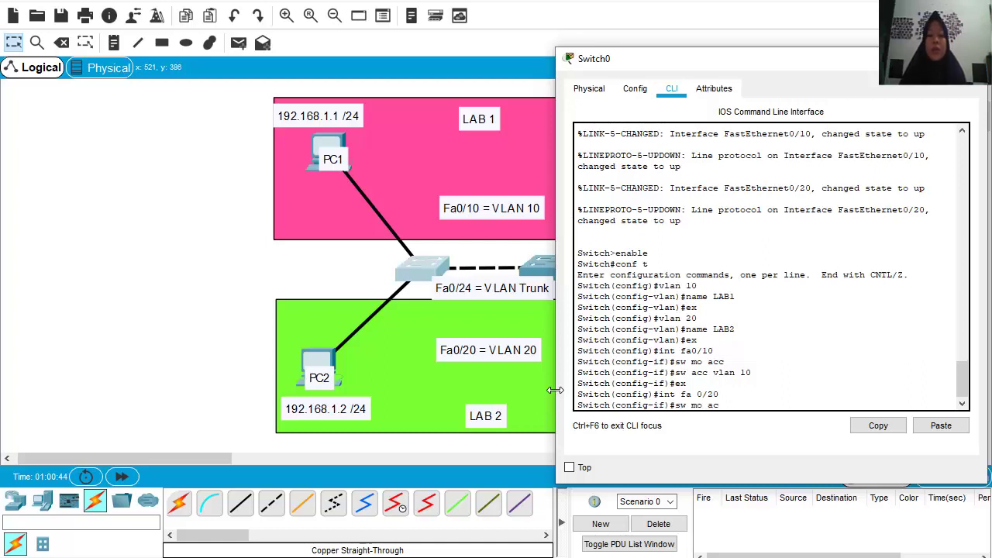
key("Return")
type("sw")
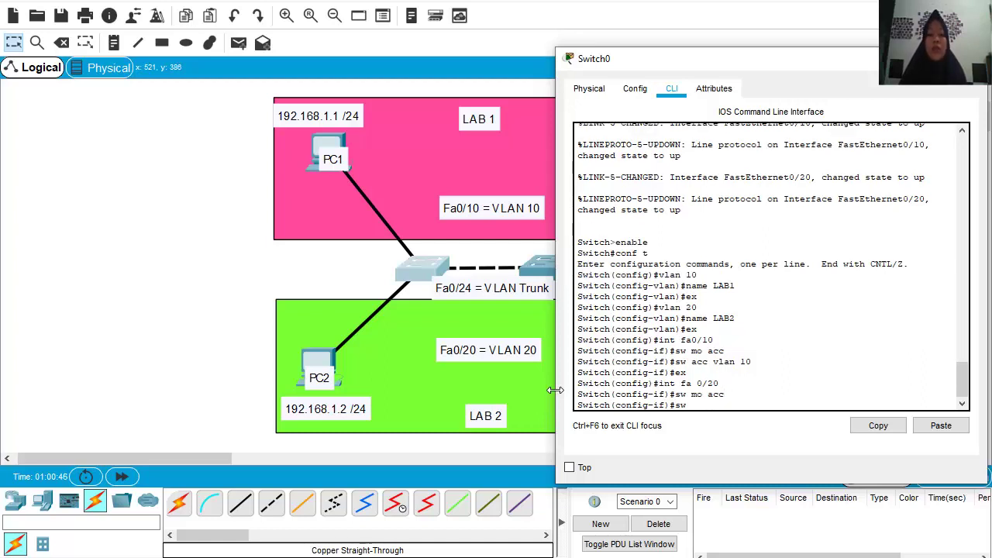
type(" acc vlan 20")
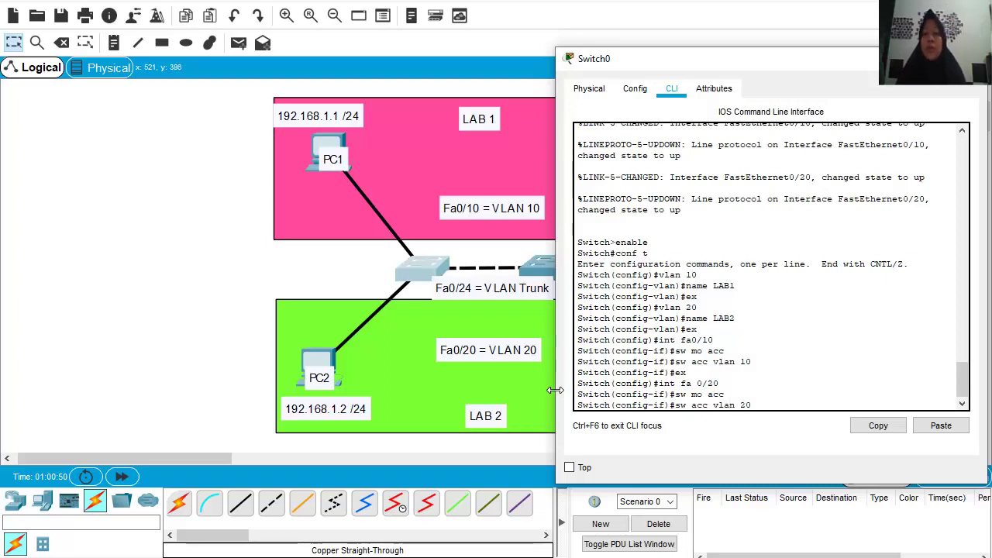
key("Return")
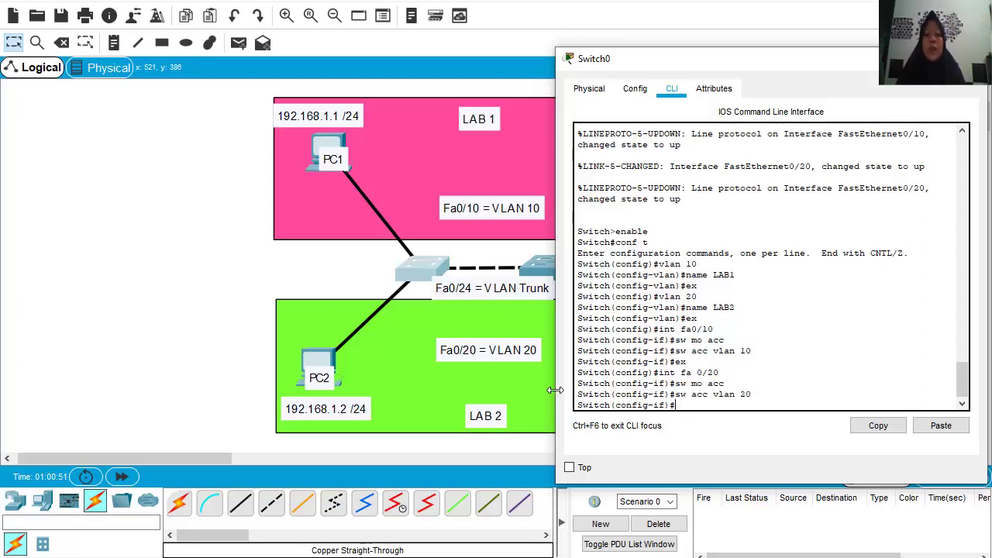
type("ex")
key("Return")
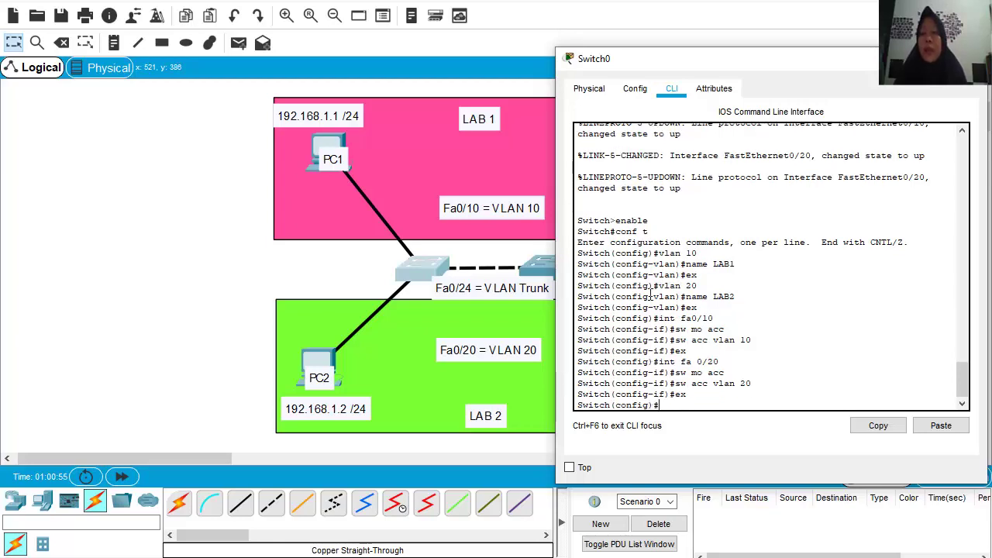
left_click(904, 59)
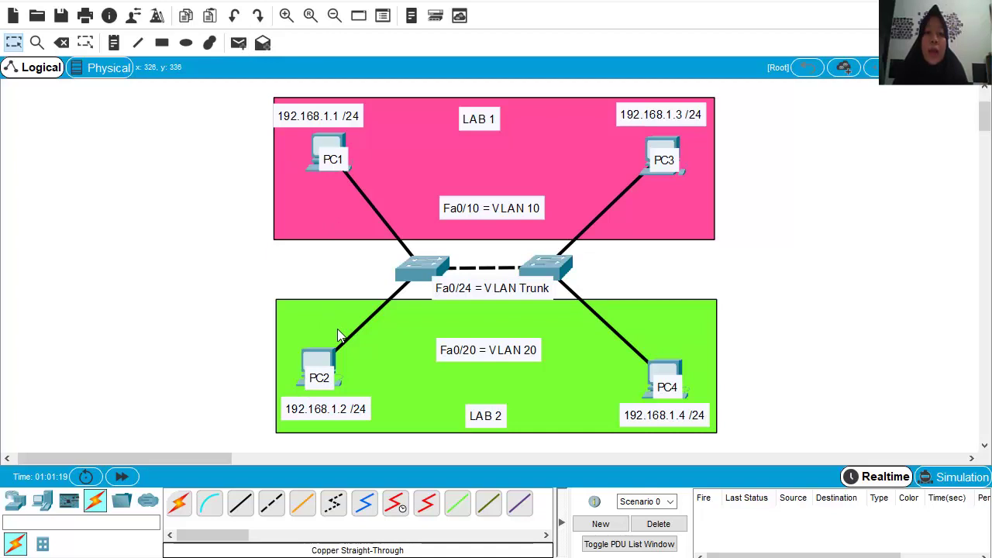
- Send a simple PDU from PC1 to PC2 to test connectivity between the two VLANs
left_click(240, 43)
left_click(329, 164)
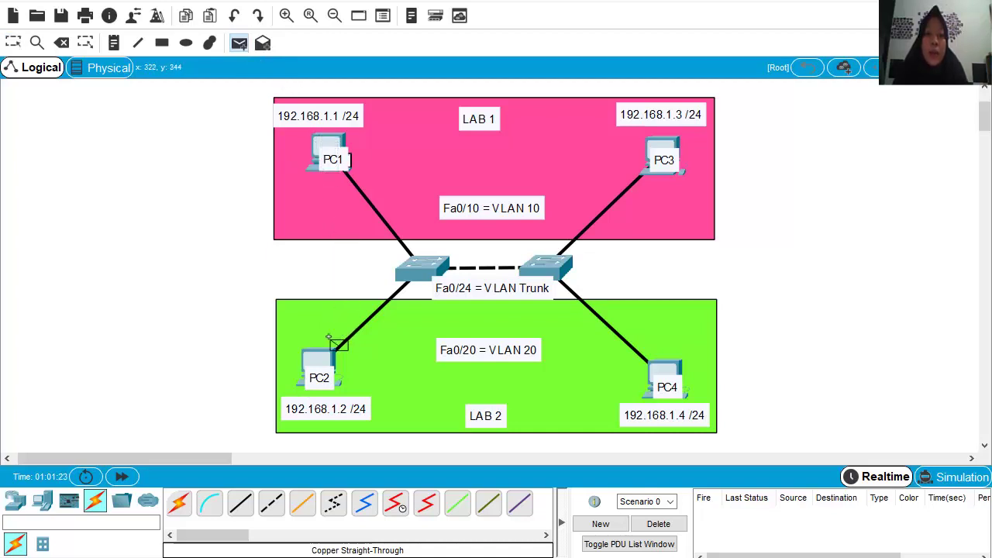
left_click(328, 355)
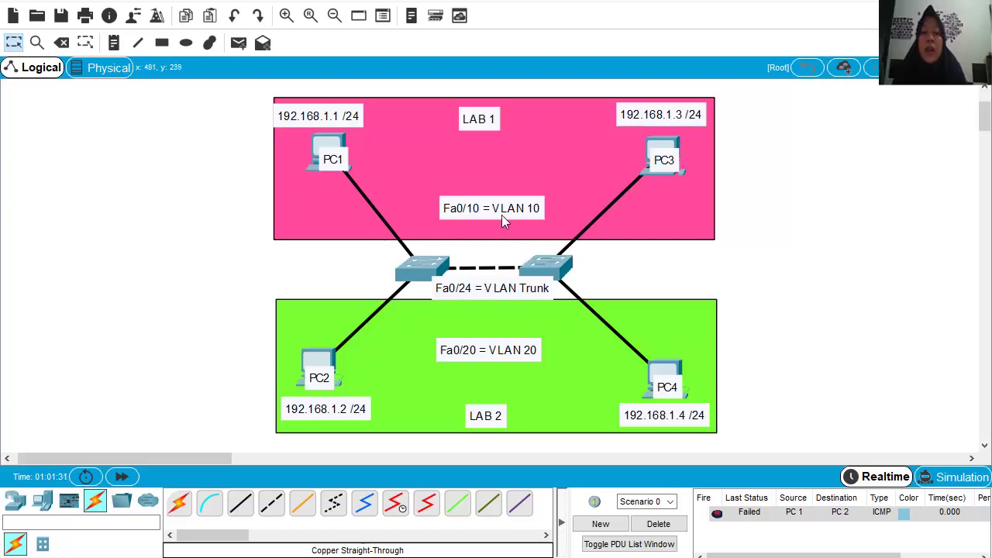
- Open the right switch's command line beside its PCs and enter global configuration mode with enable and conf t
left_click(550, 265)
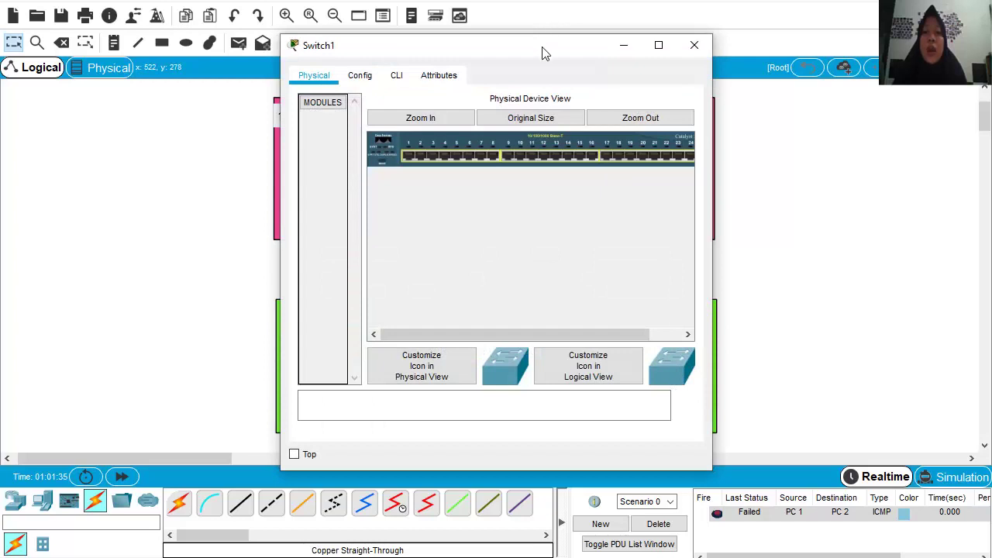
left_click_drag(543, 53, 369, 59)
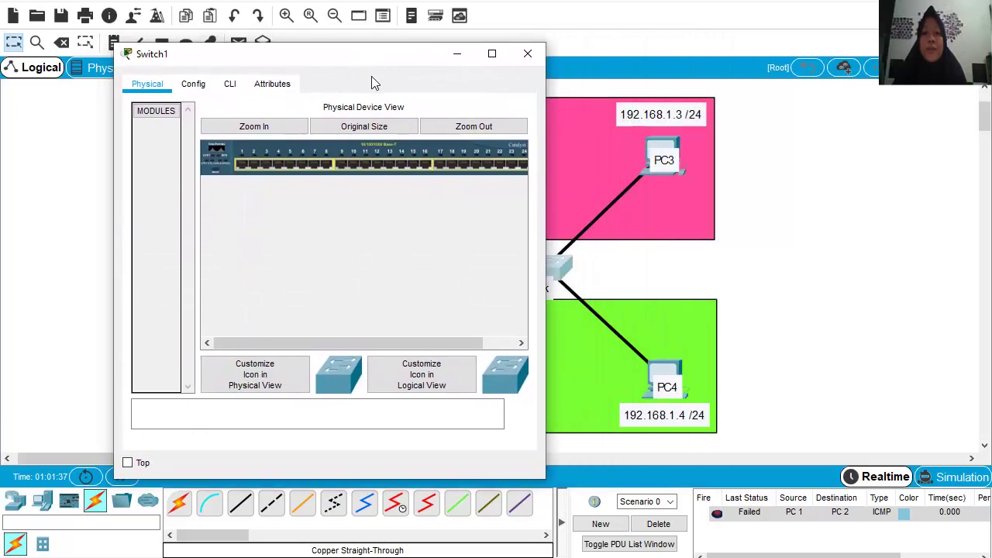
left_click(230, 83)
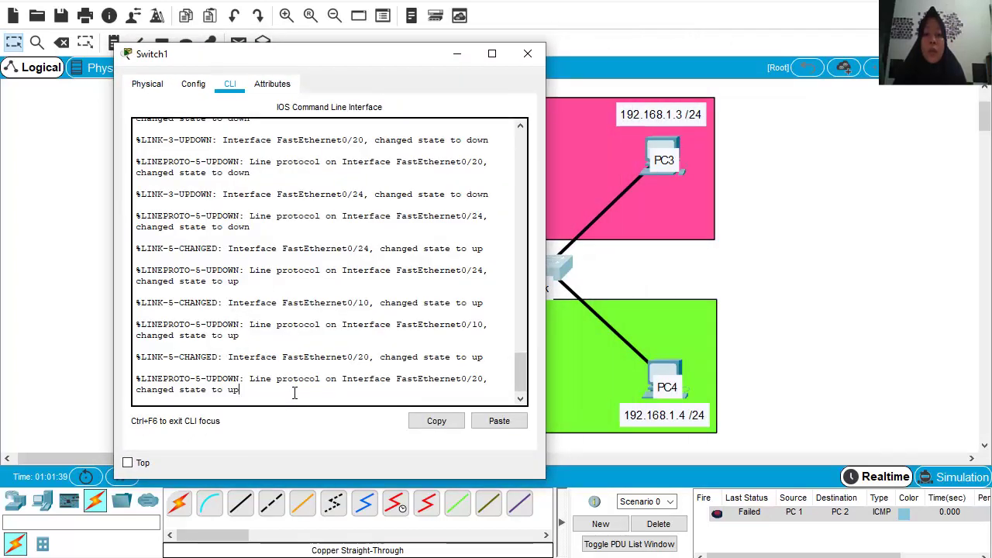
type("ena")
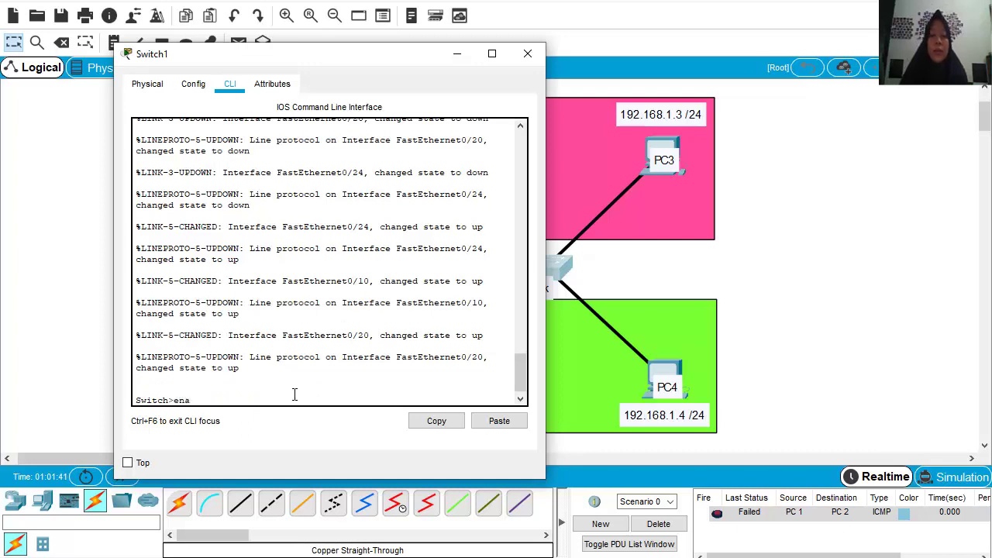
type("ble")
key("Return")
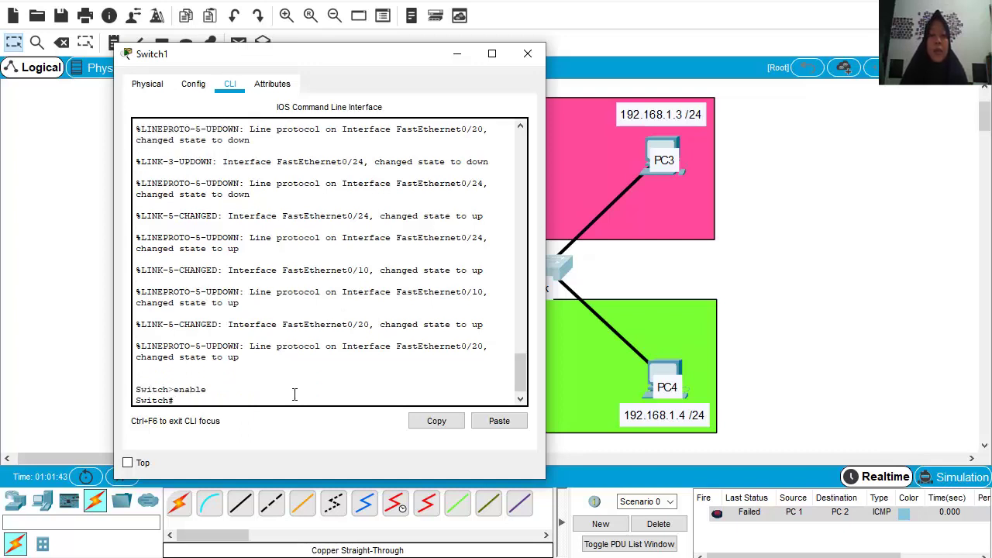
type("conf t")
key("Return")
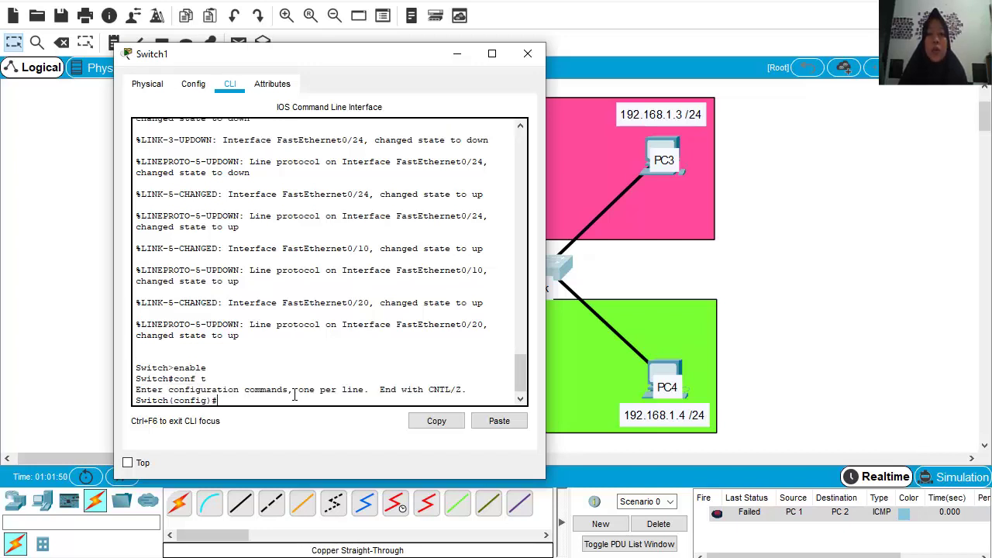
- Create VLAN 10 on the right switch with the name LAB1 and return to global configuration mode
type("vlan")
type("10")
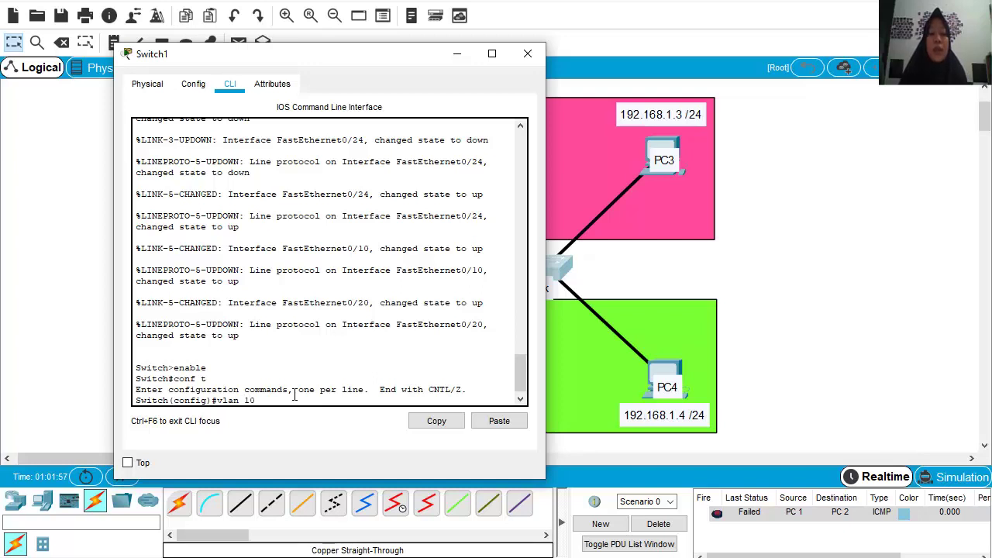
key("Return")
type("name")
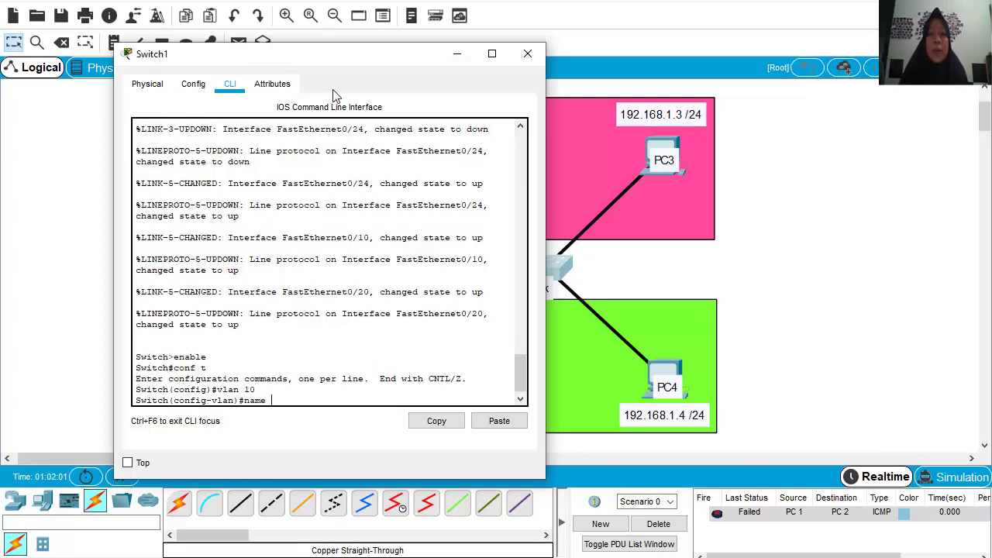
type(" LAB1")
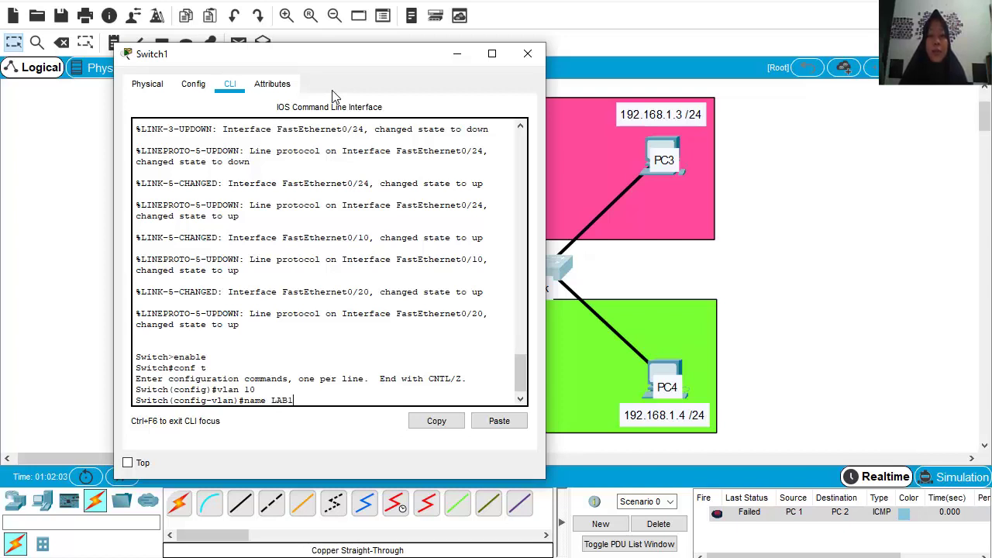
key("Return")
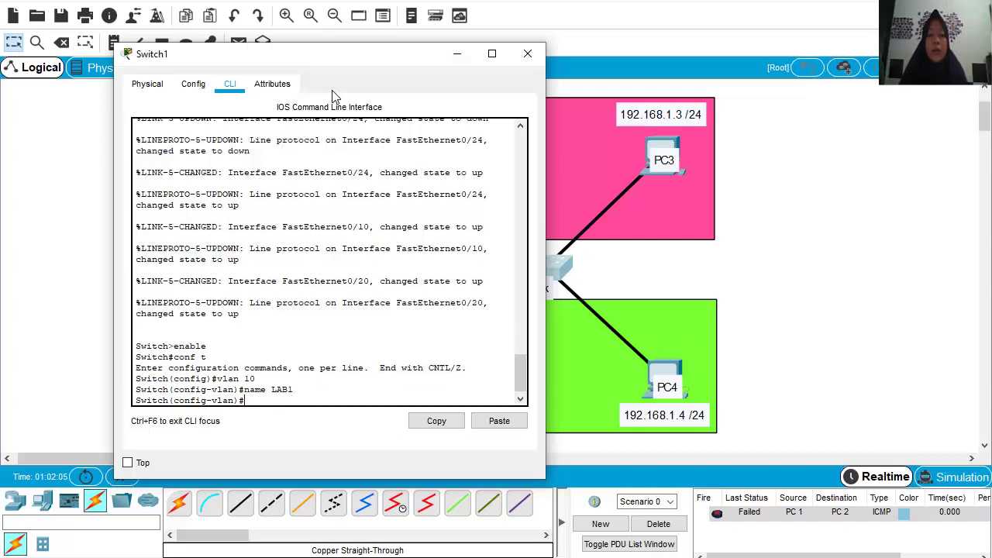
type("ex")
key("Return")
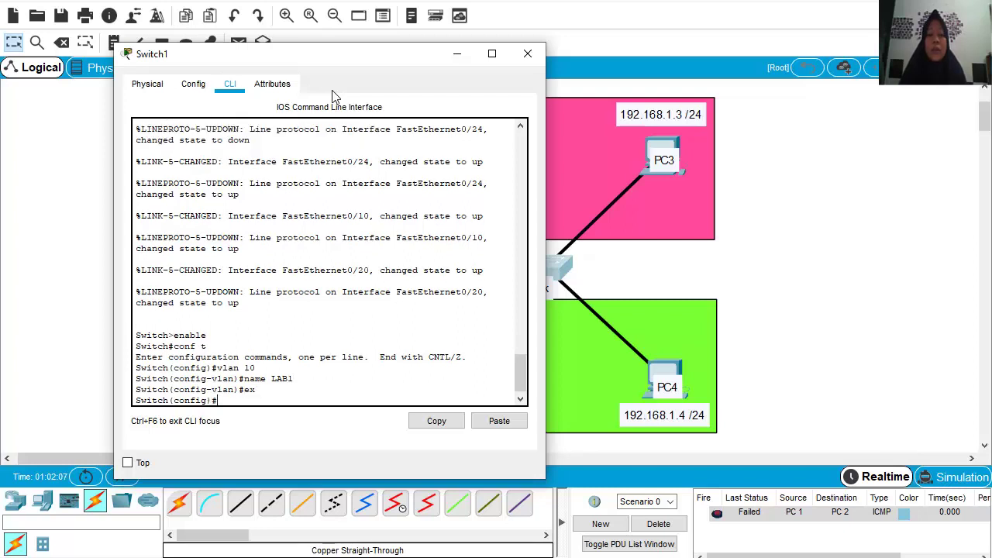
- Create VLAN 20 on the right switch with the name LAB2 and return to global configuration mode
type("vlan 20")
key("Return")
type("name L")
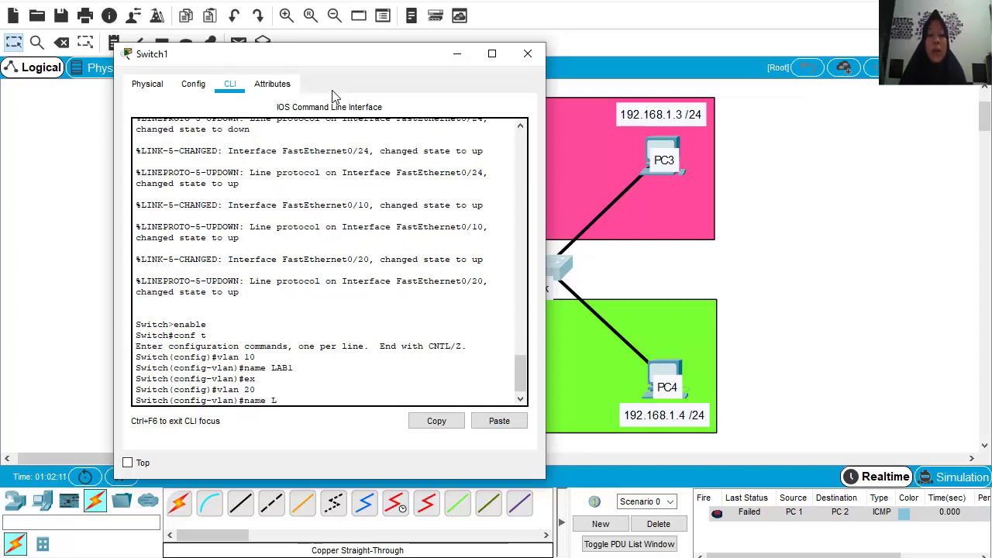
type("AB2")
key("Return")
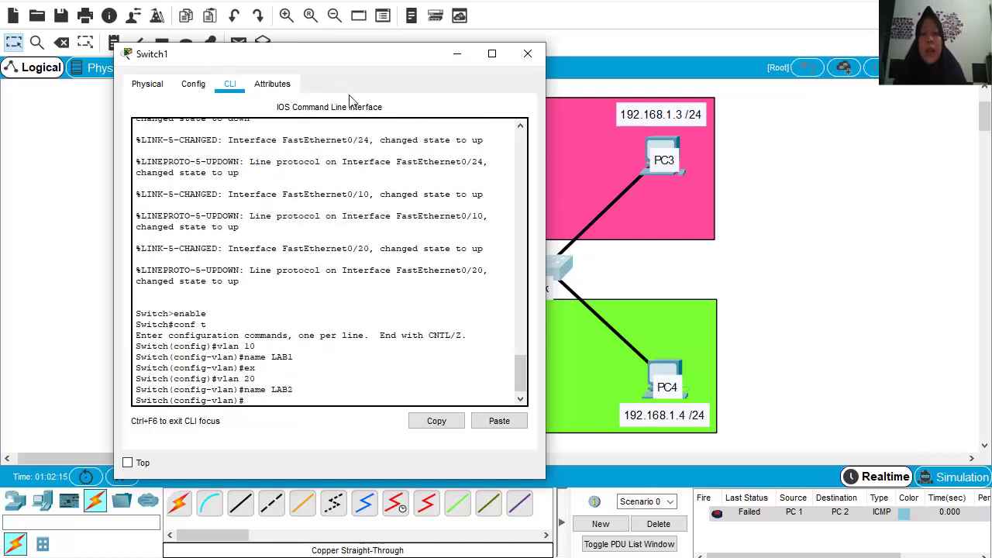
type("ex")
key("Return")
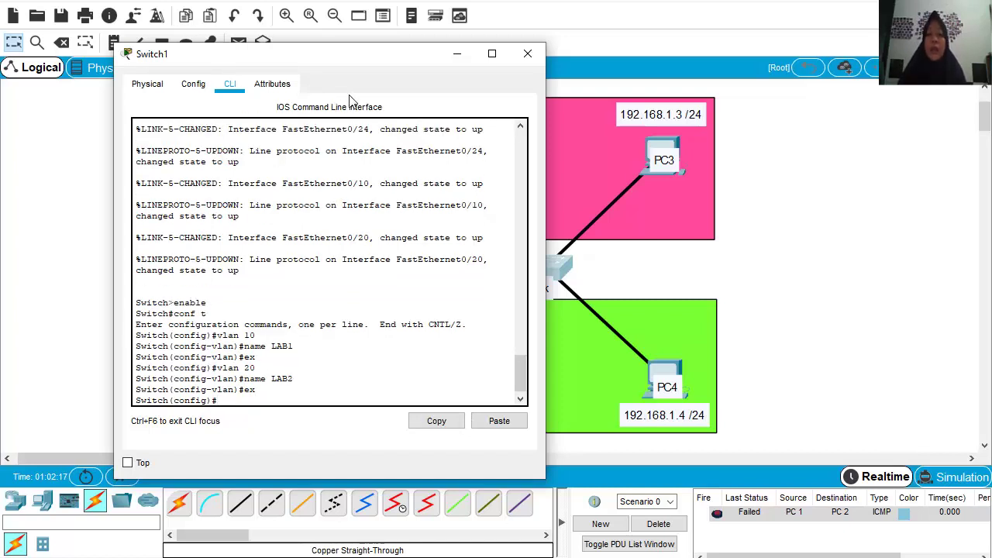
- Set the right switch's interface fa0/10 to access mode in VLAN 10 and exit the interface
left_click_drag(406, 58, 303, 55)
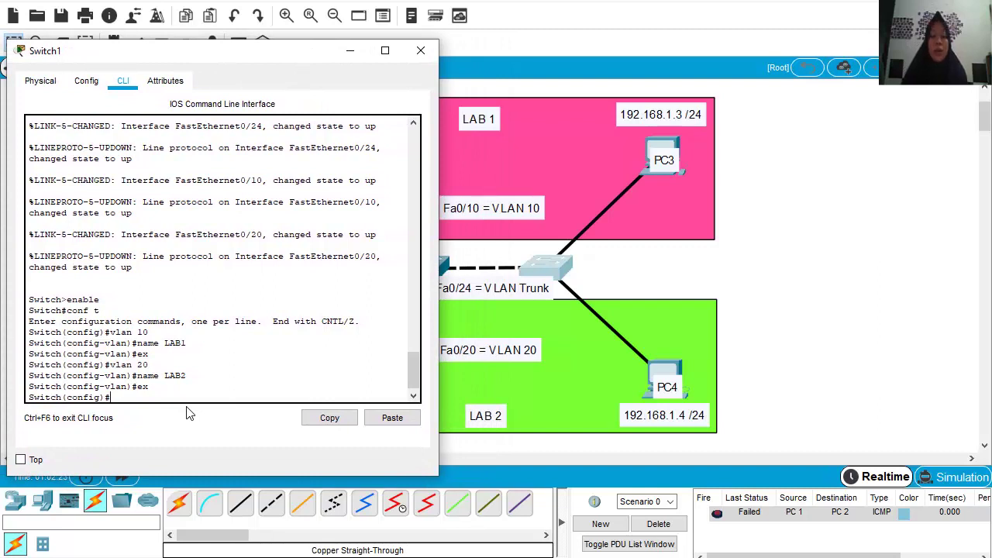
type("irt fa")
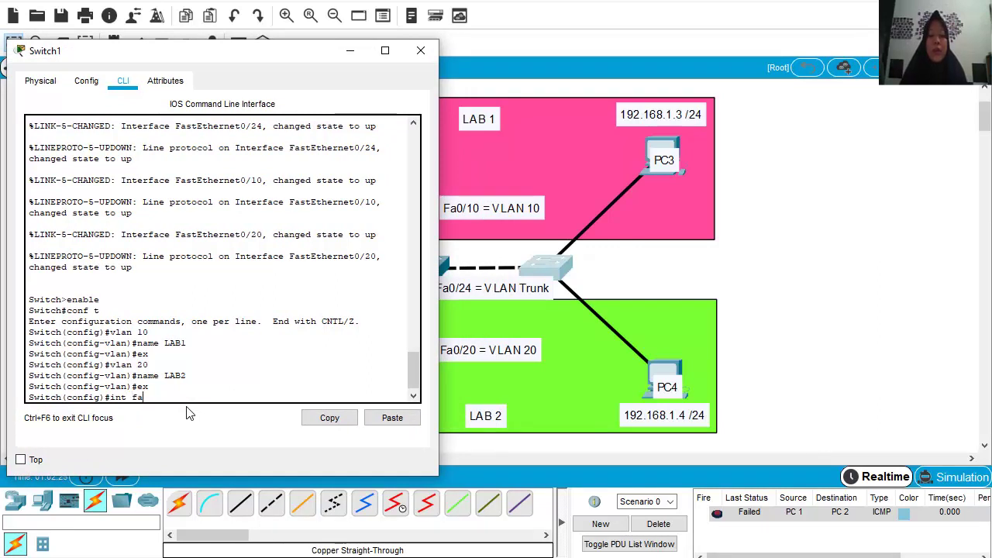
type("0/10")
key("Return")
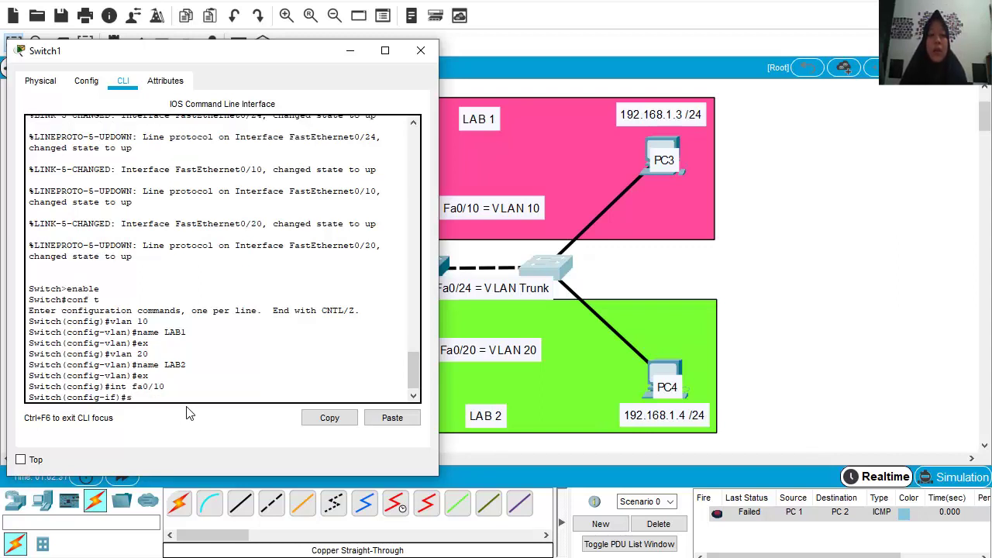
type("sw mo acc")
key("Return")
type("sw")
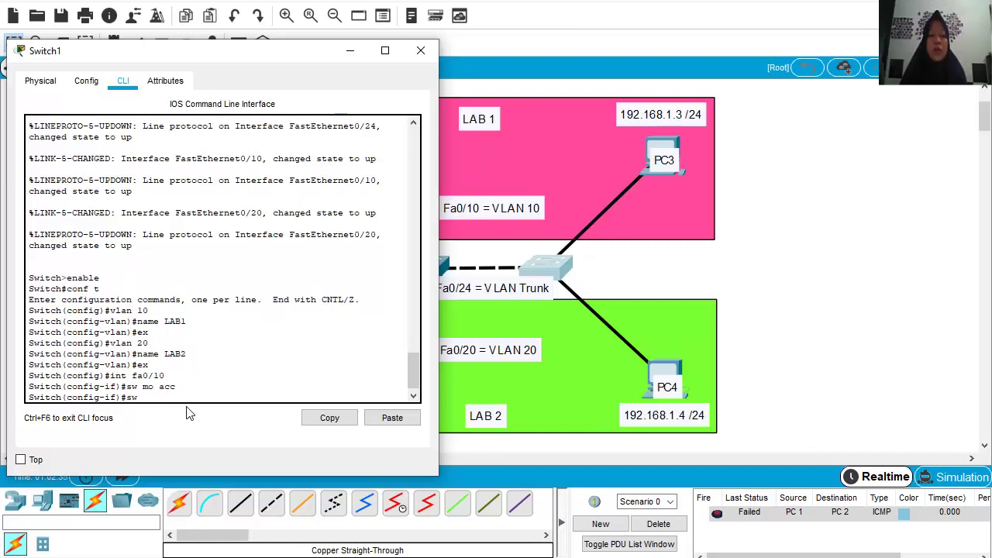
type(" acc vlan 10")
key("Return")
type("e")
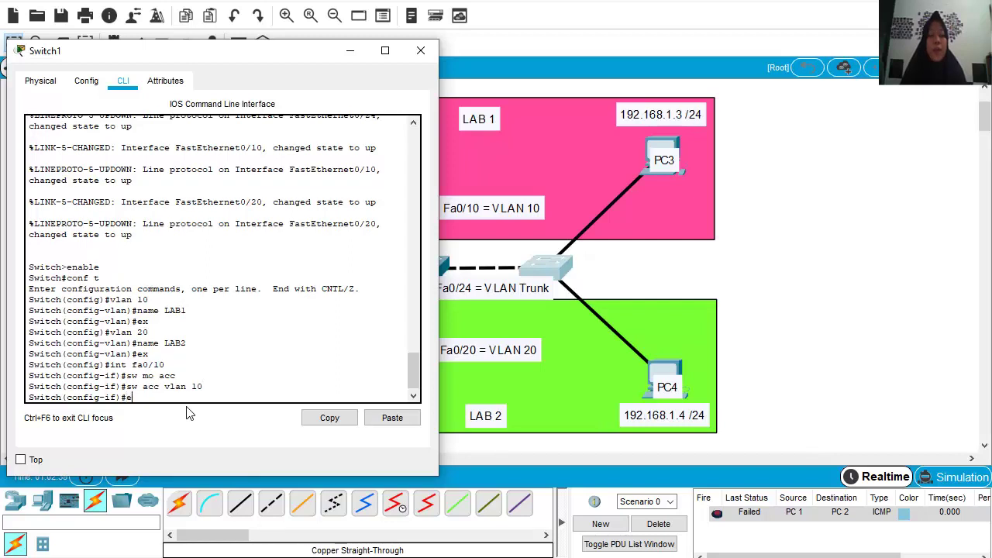
type("x")
key("Return")
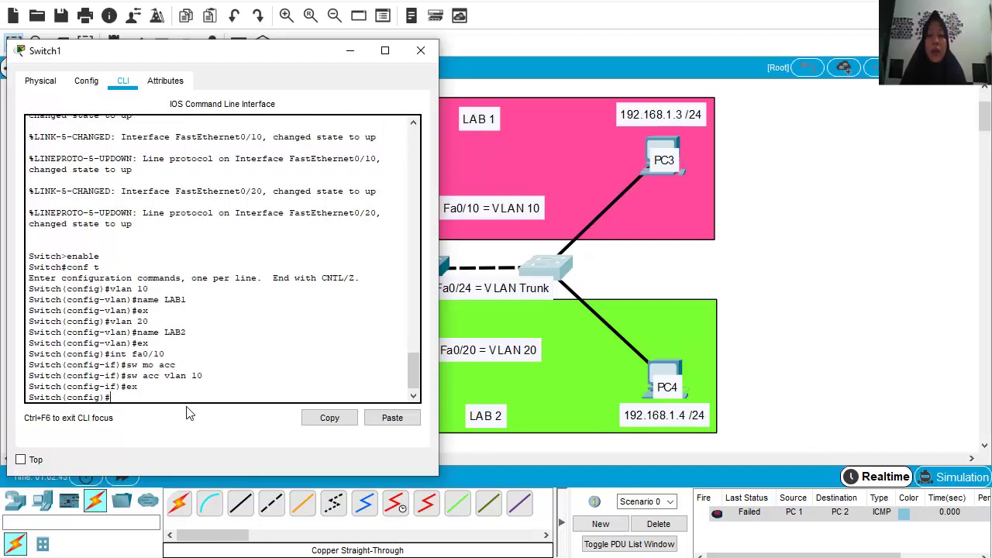
- Set the right switch's interface fa0/20 to access mode in VLAN 20, exit the interface and close the switch's window
key("BackSpace")
type("int fa")
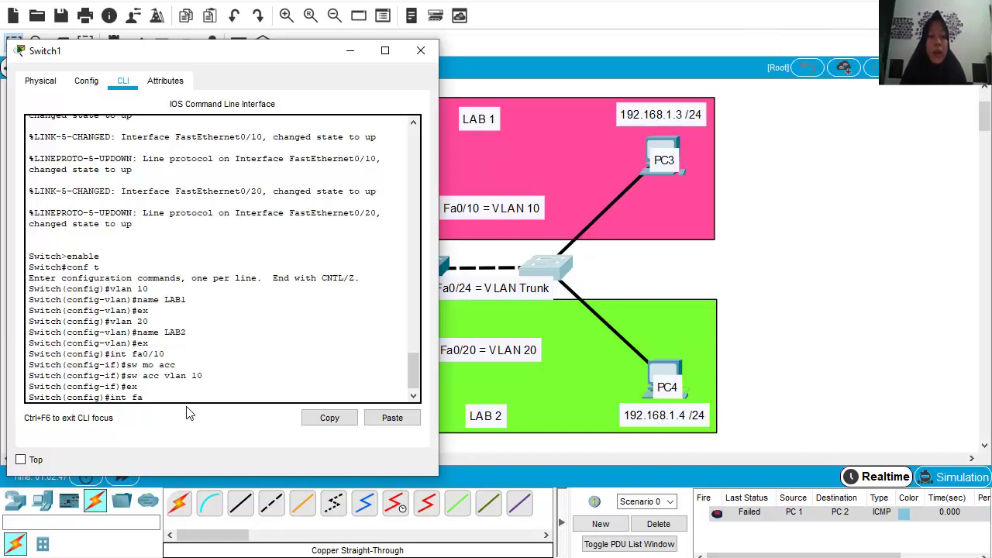
type("0")
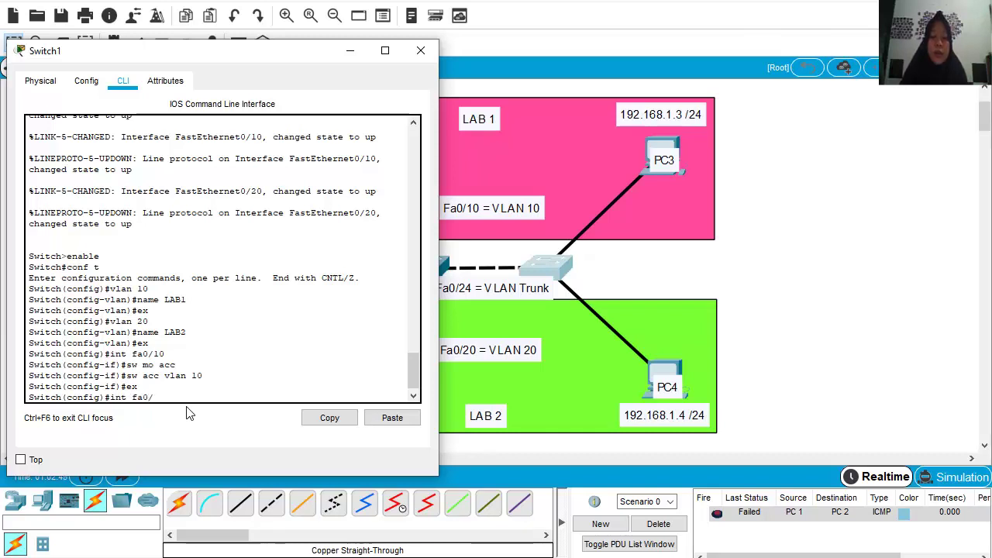
type("/2")
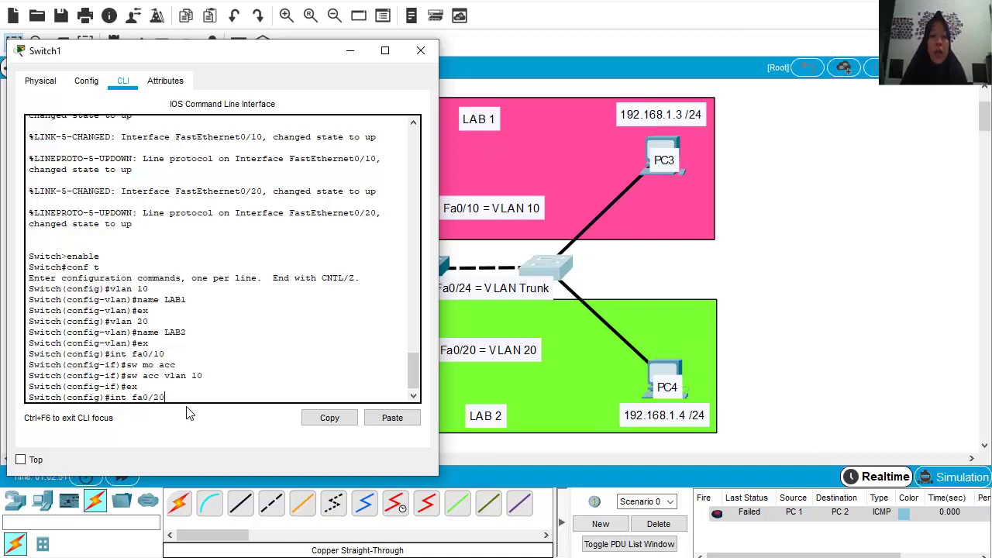
type("0")
key("Return")
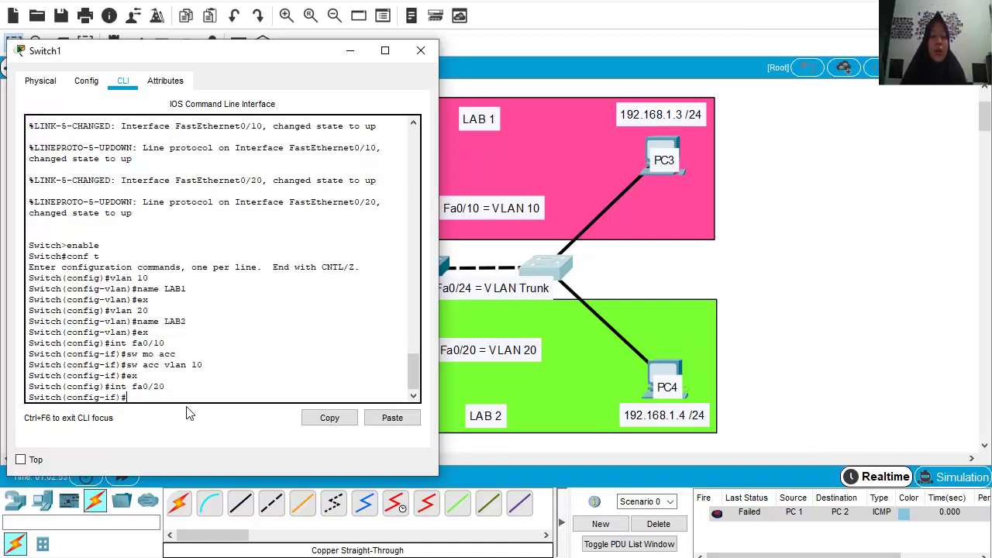
type("sw mo acc")
key("Return")
type("sw ac")
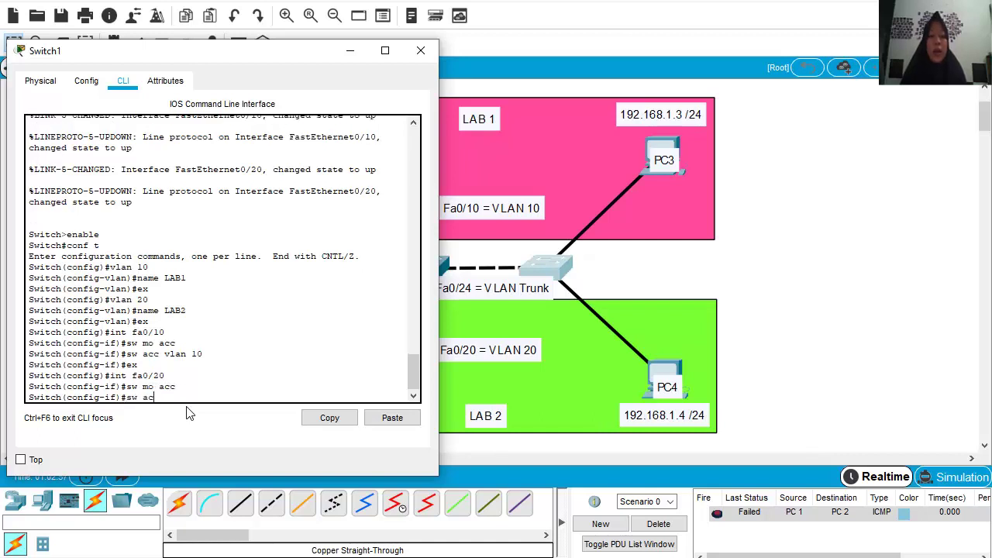
type("c vlan 20")
key("Return")
type("ex")
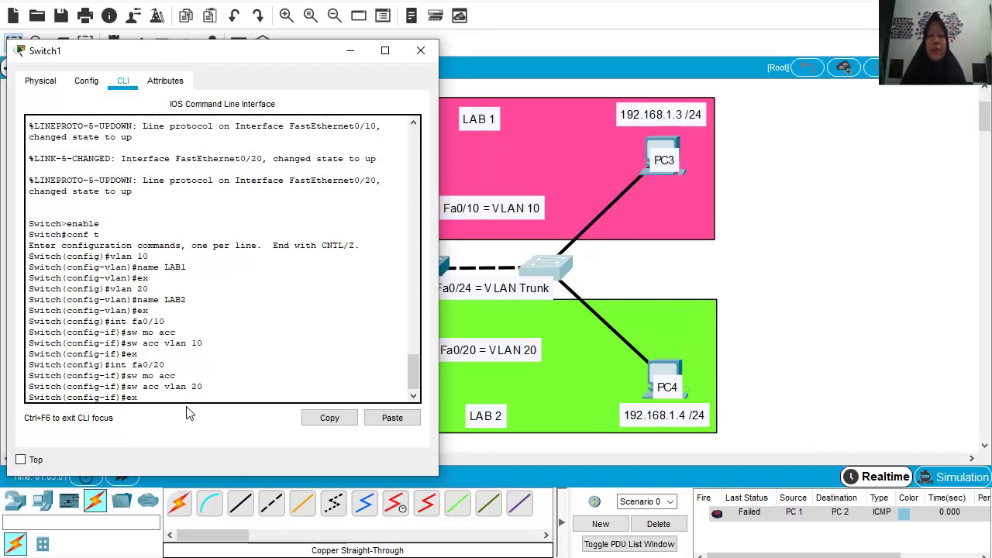
key("Return")
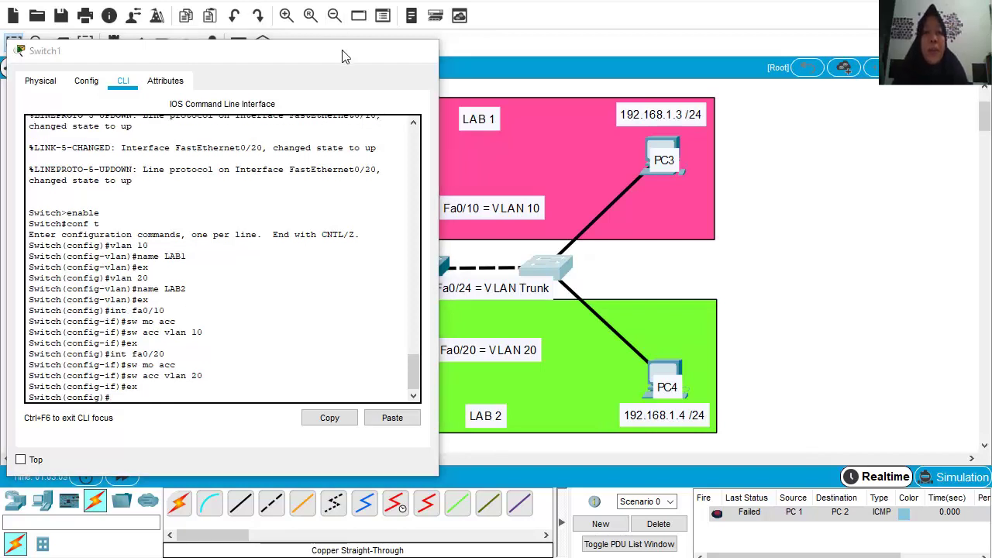
left_click(425, 50)
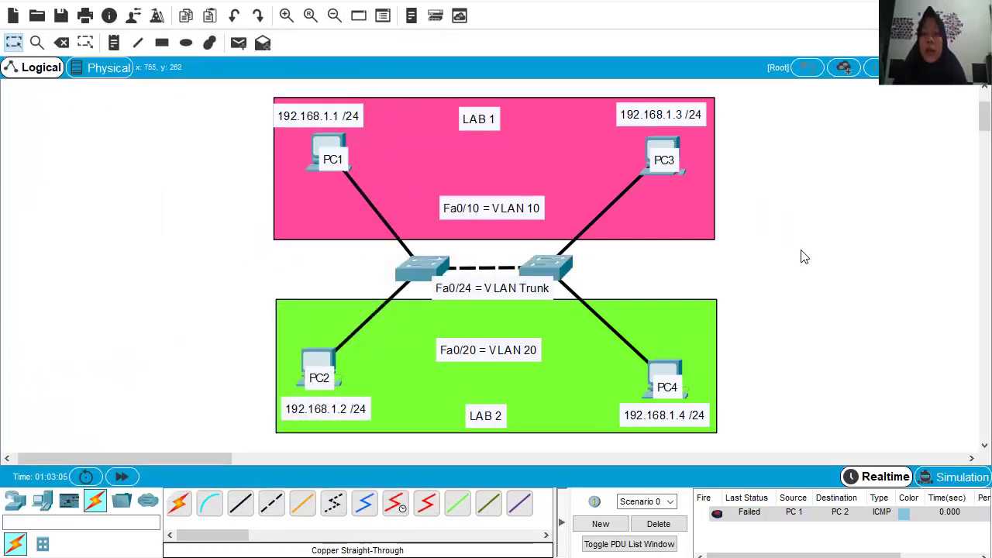
- Clear the earlier PDU test and send a simple PDU from PC3 to PC4 to test connectivity between the two VLANs
left_click(659, 527)
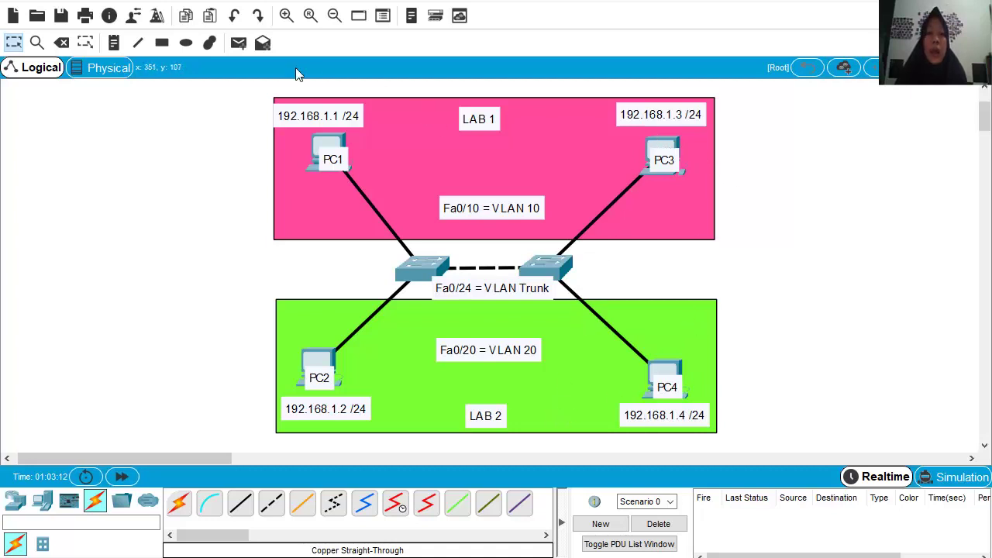
left_click(236, 44)
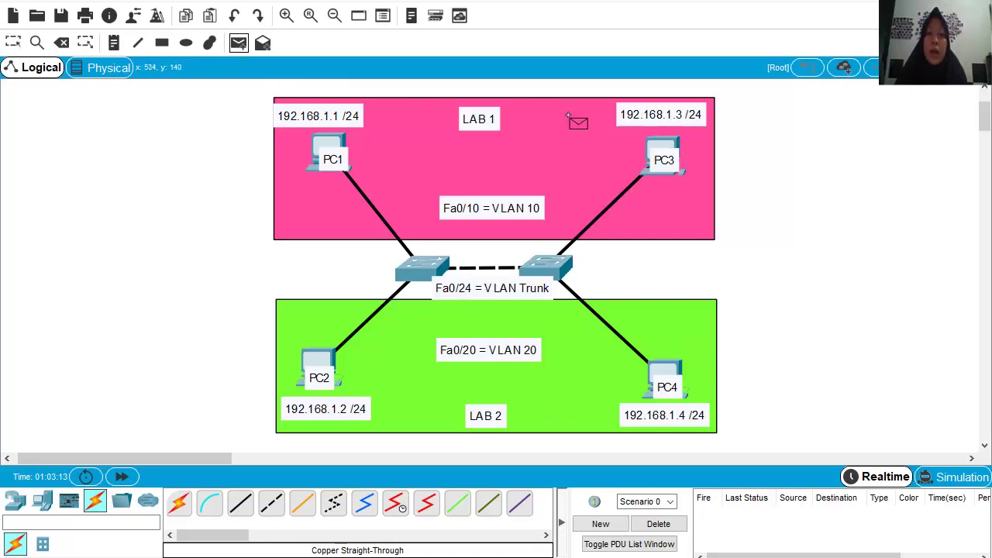
left_click(655, 178)
left_click(674, 372)
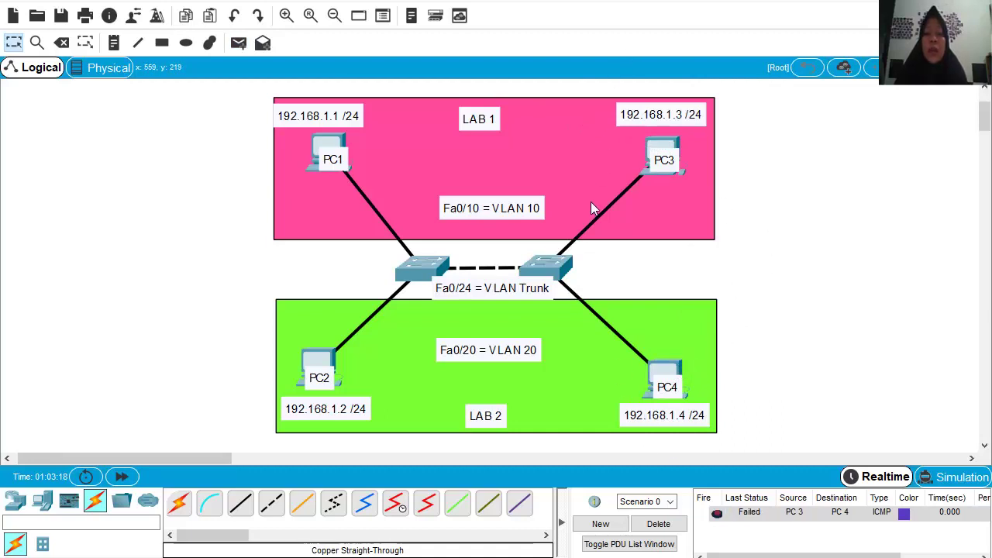
- Test VLAN 10 across the switches with a simple PDU from PC1 to PC3, clearing the PDU list before and after
left_click(658, 524)
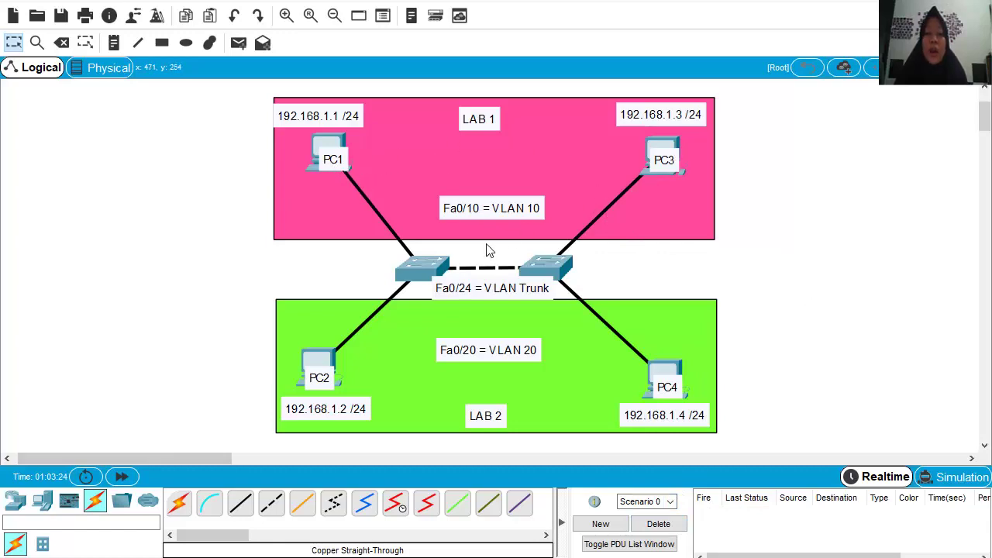
left_click(421, 269)
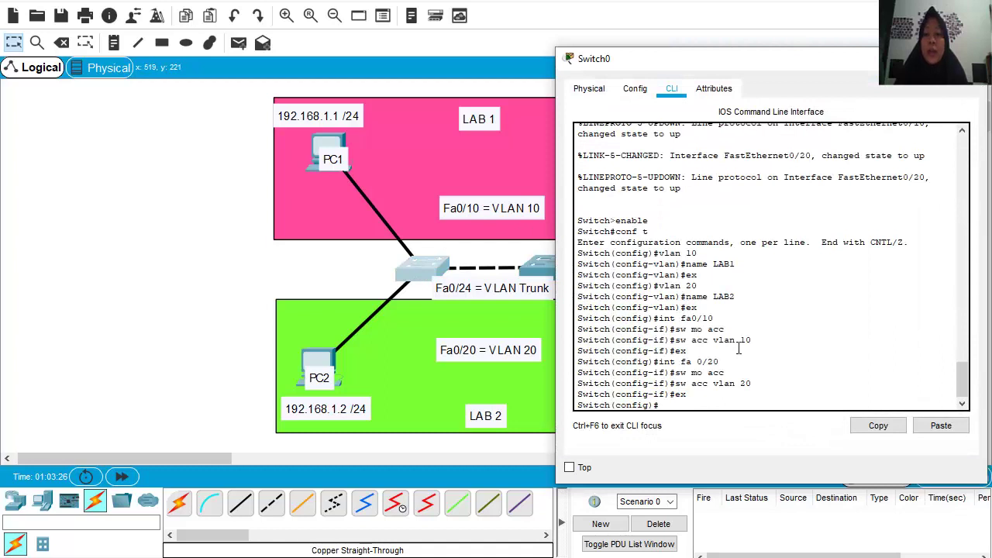
left_click(972, 58)
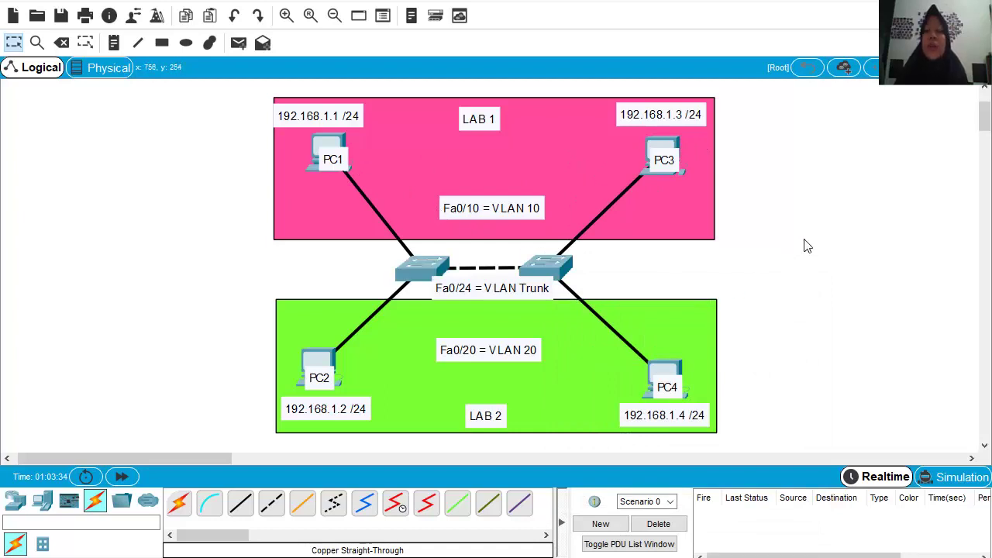
left_click(240, 43)
left_click(325, 144)
left_click(664, 147)
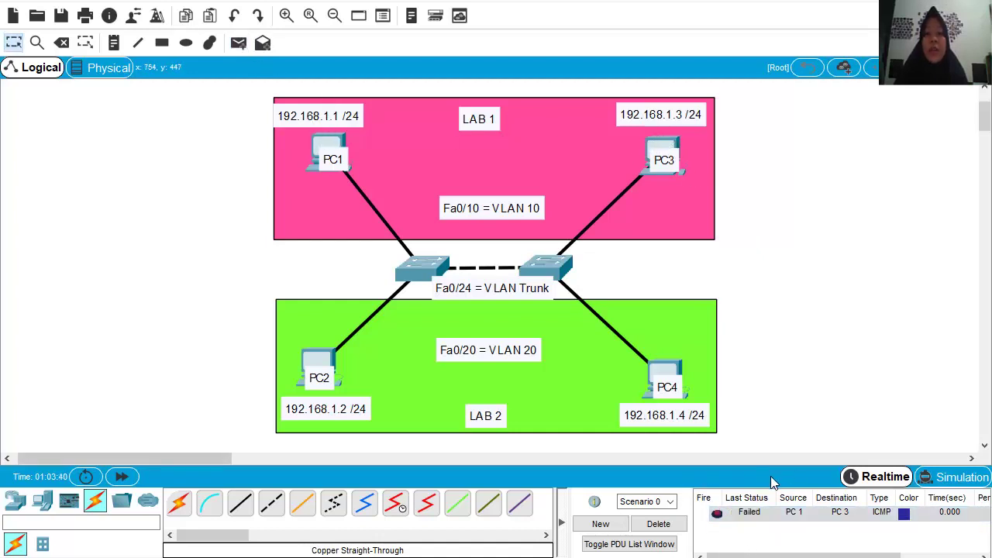
left_click(658, 524)
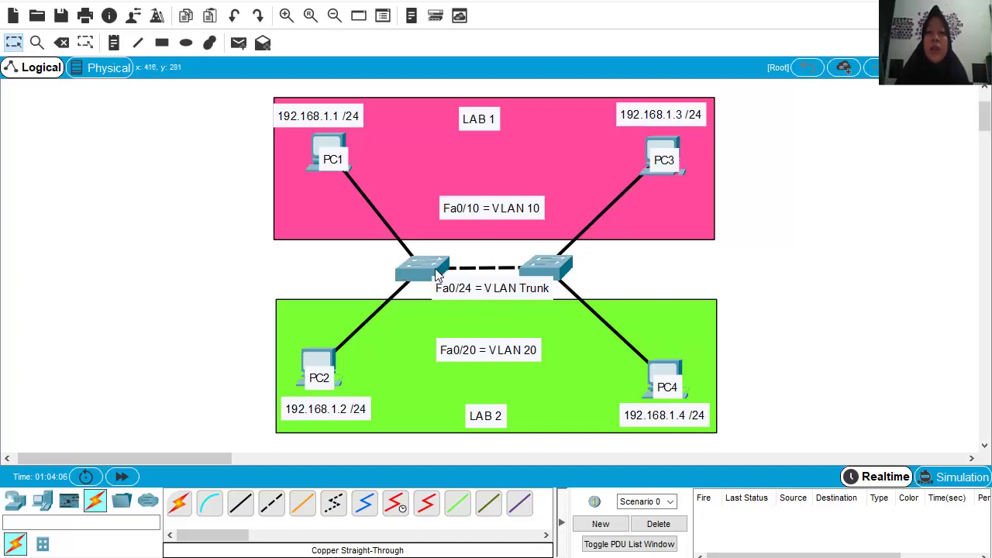
- Open the left switch's command line and enter configuration of interface fa0/24
mouse_move(436, 275)
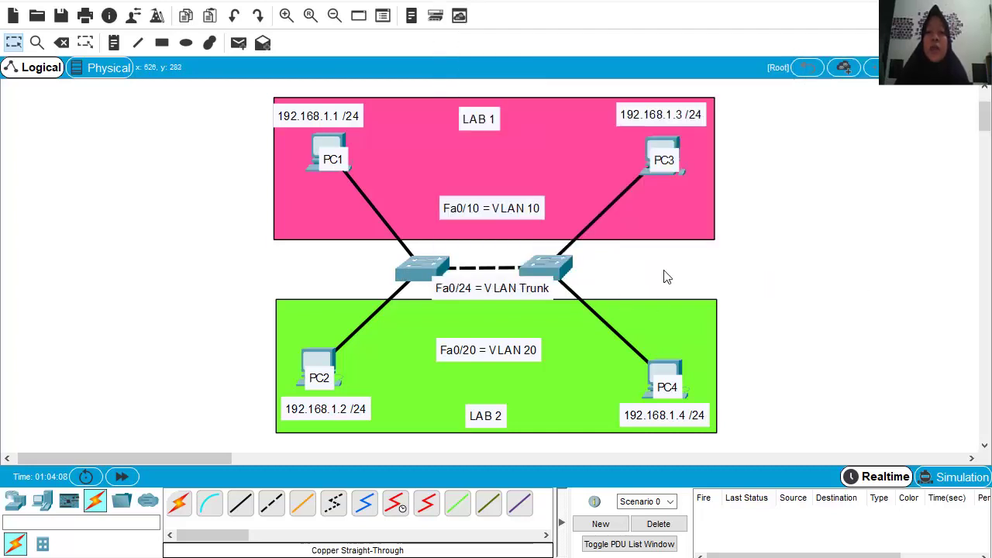
left_click(426, 278)
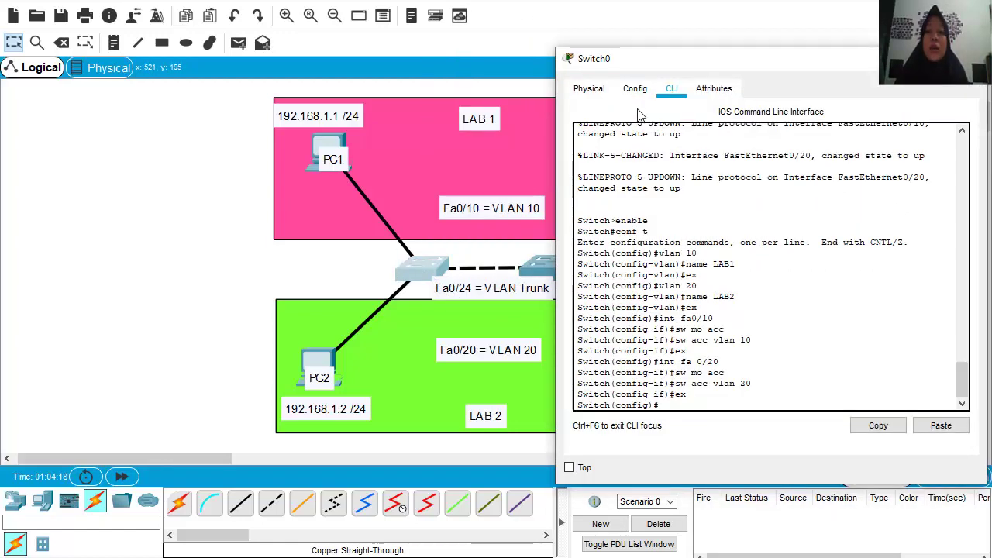
left_click_drag(678, 61, 134, 27)
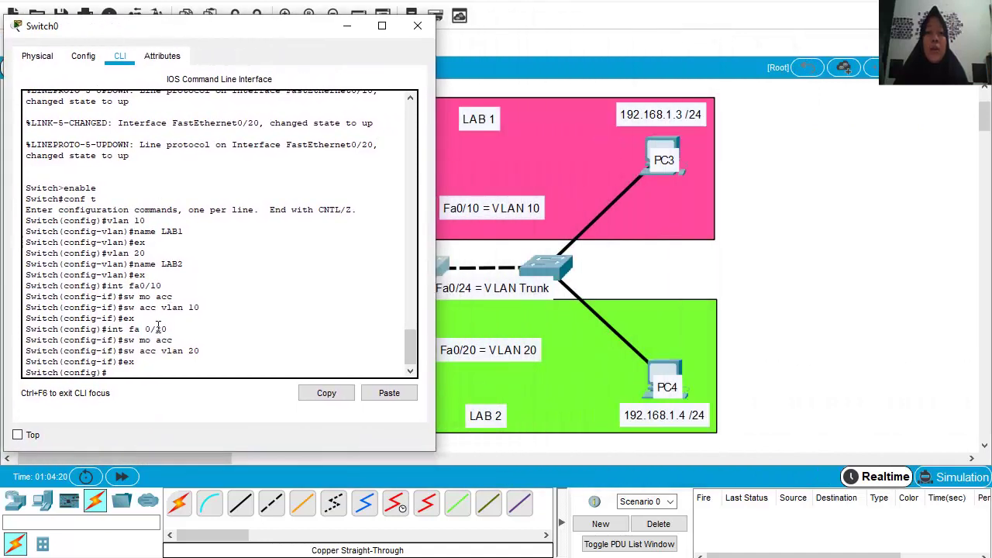
type("int")
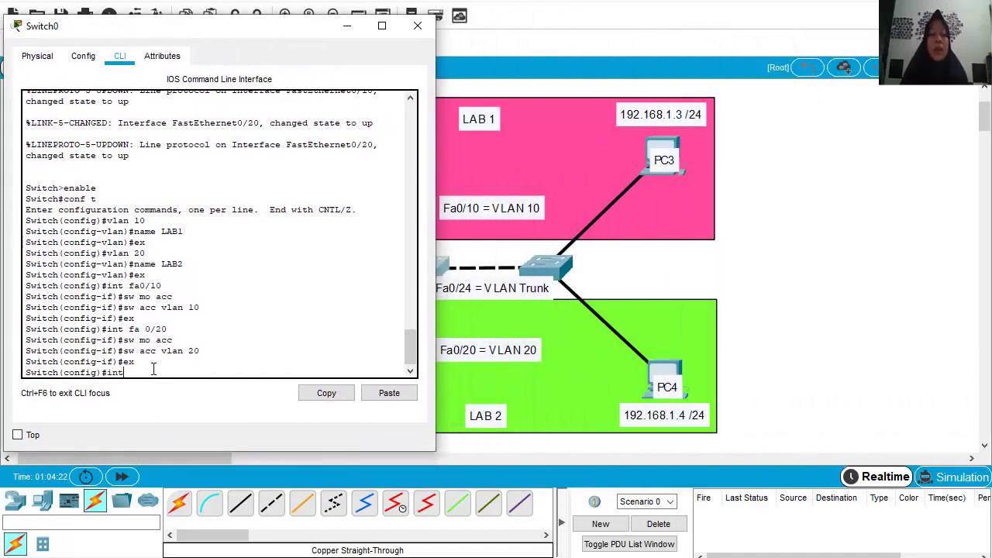
type(" fa0/")
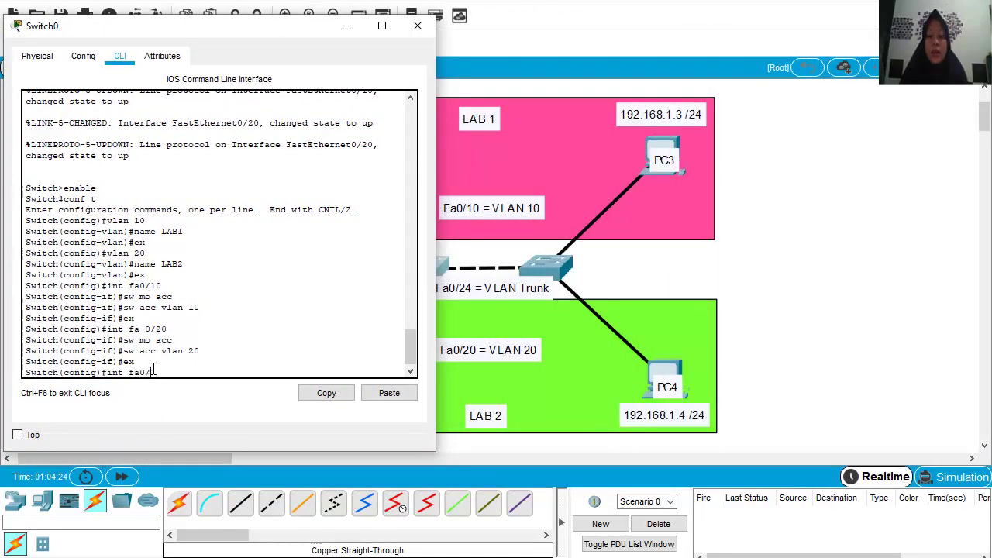
type("24")
key("Return")
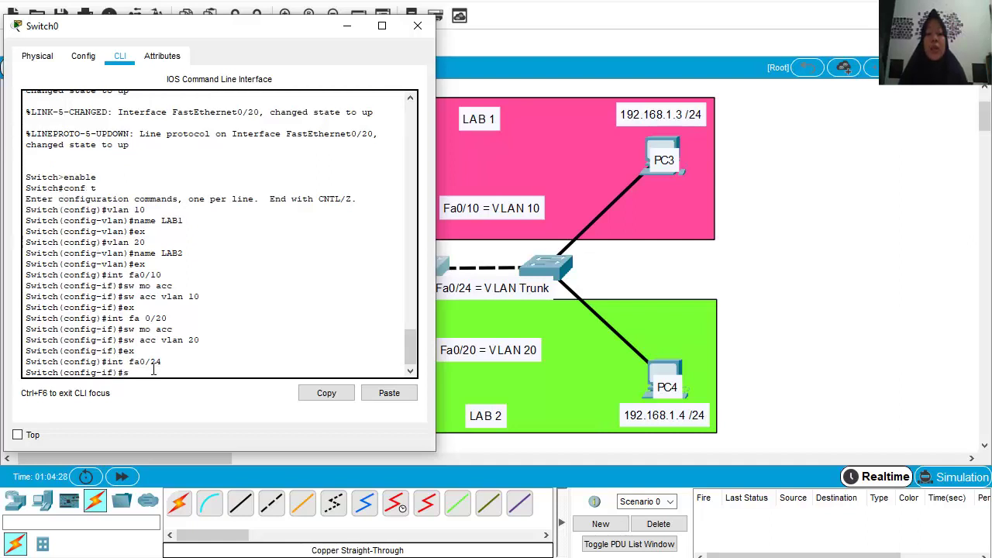
- Set the left switch's interface fa0/24 to trunk mode with the full switchport mode trunk command, and minimize the switch's window
type("sw mo tr")
key("BackSpace")
key("BackSpace")
key("BackSpace")
key("BackSpace")
key("BackSpace")
key("BackSpace")
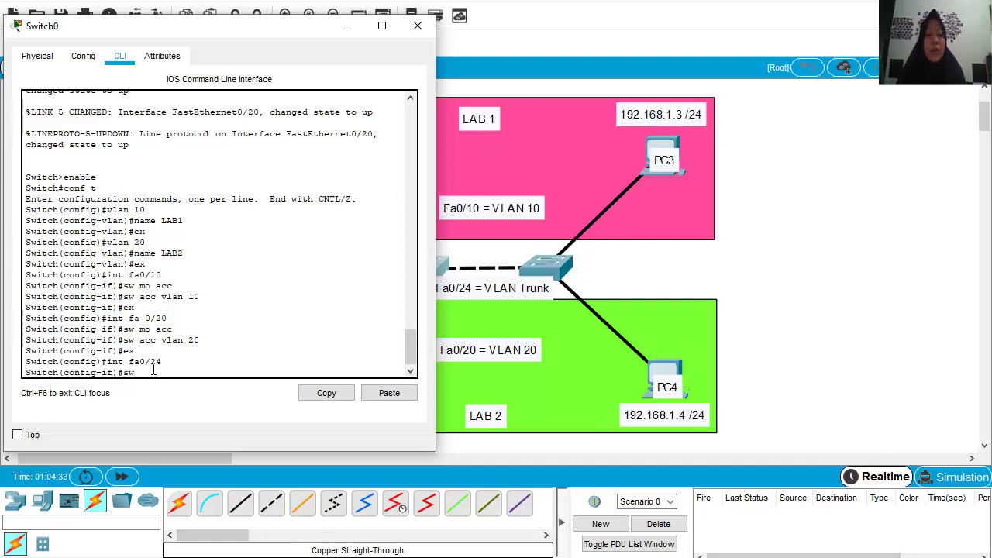
key("Tab")
type("mo")
key("Tab")
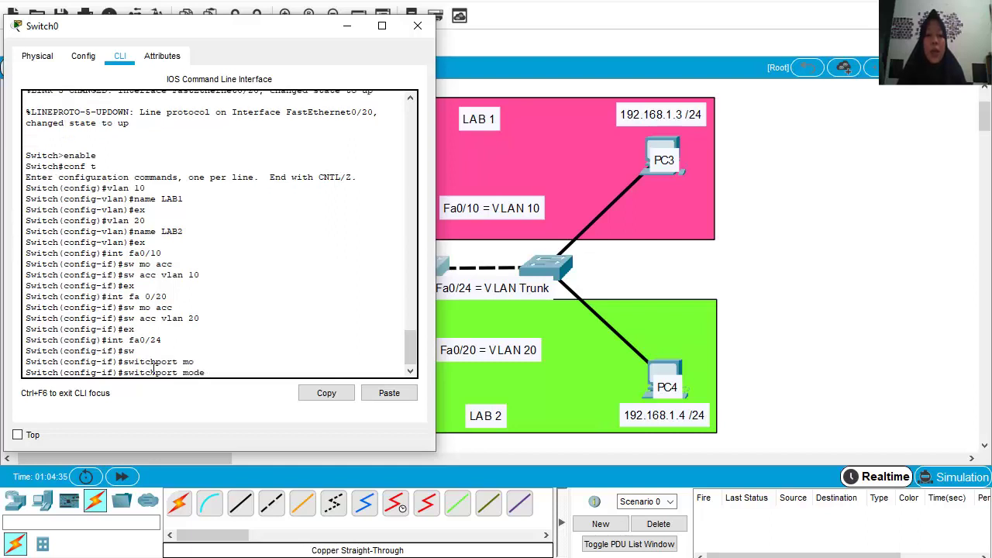
type("tr")
key("Tab")
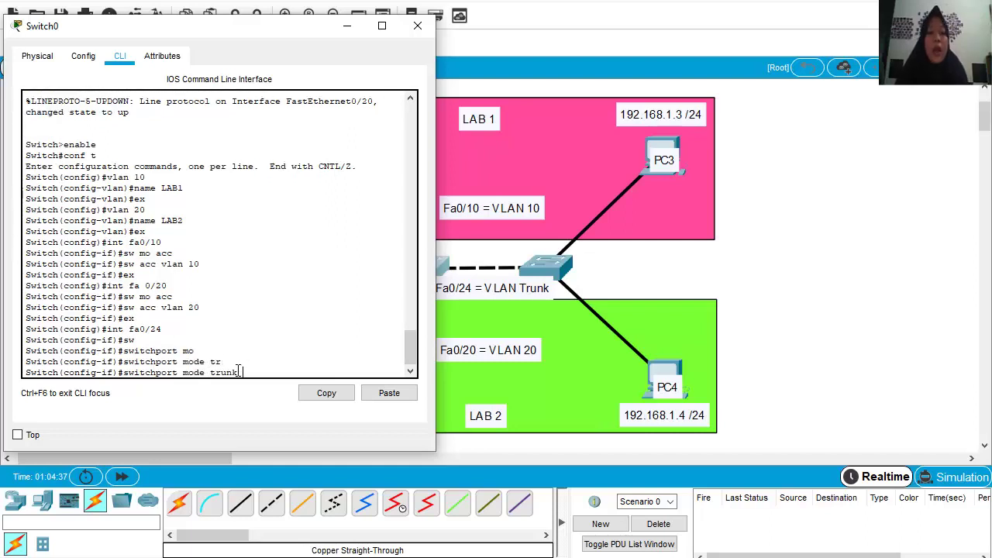
left_click_drag(244, 374, 124, 375)
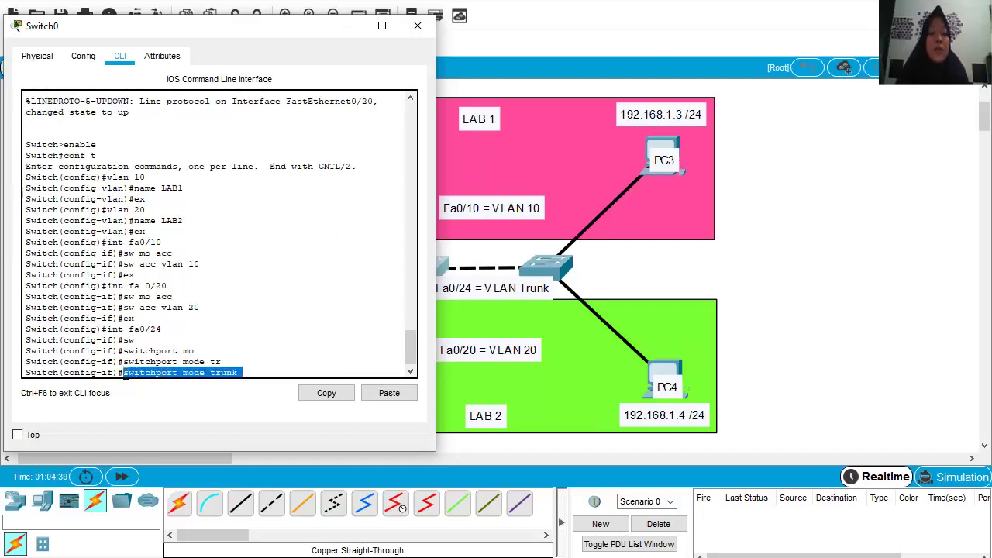
left_click(236, 376)
key("Return")
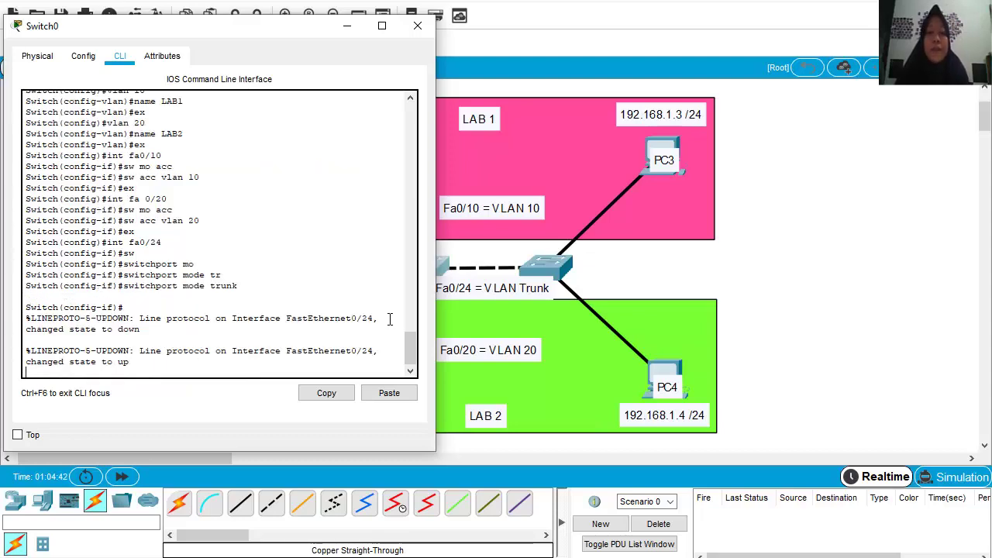
left_click(347, 29)
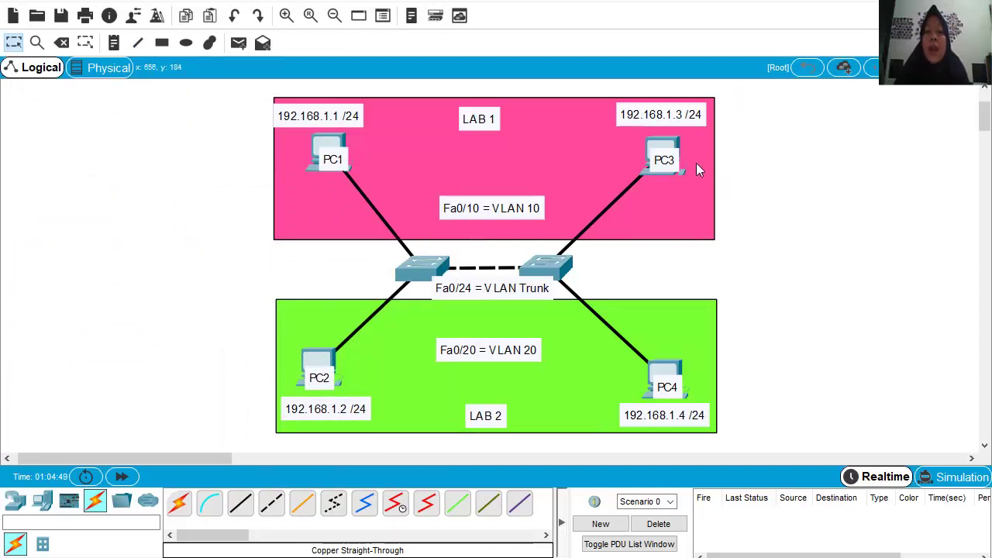
- Send a simple PDU from PC1 to PC3 to test VLAN 10 with the trunk set on the left switch
left_click(238, 43)
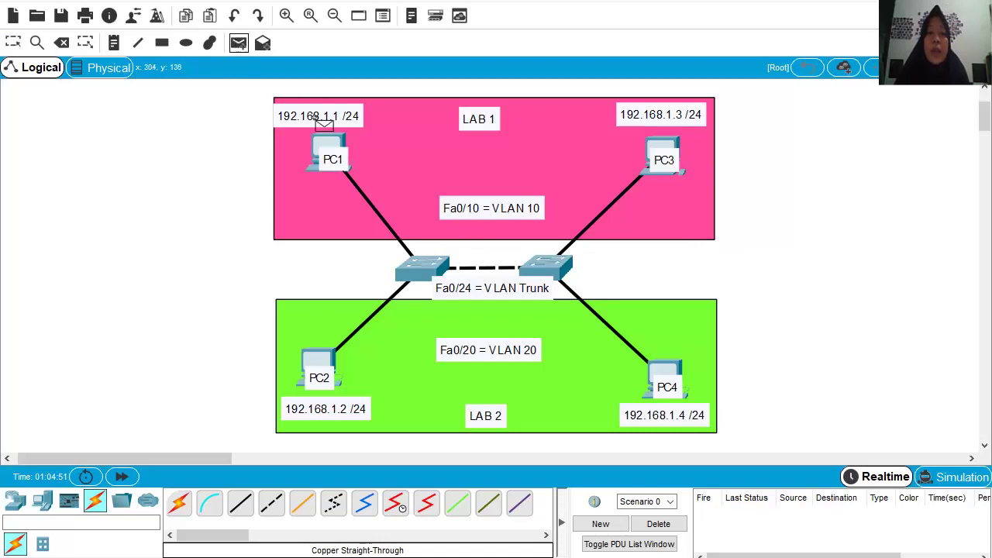
left_click(331, 154)
left_click(649, 151)
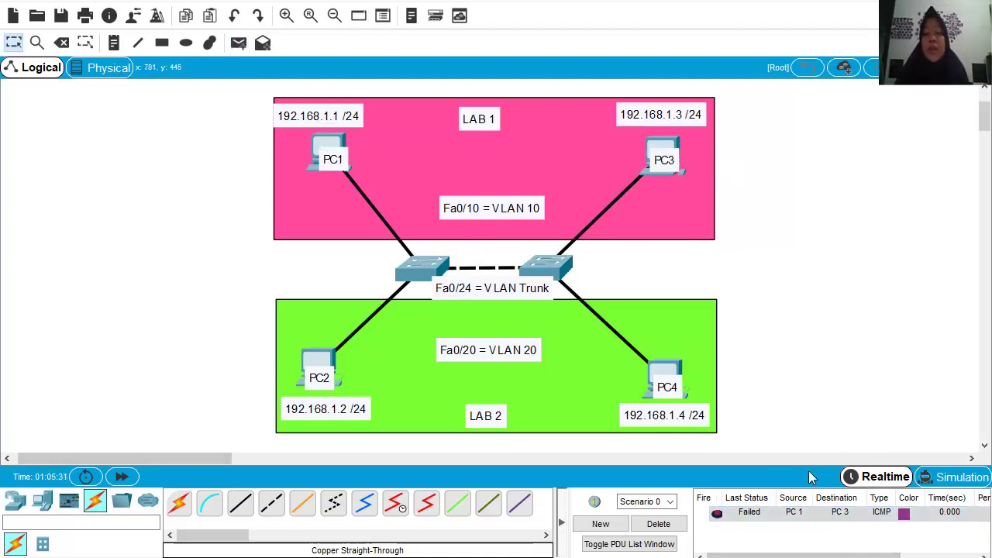
- Set the right switch's interface fa0/24 to trunk mode from its command line and close the switch's window
left_click(548, 268)
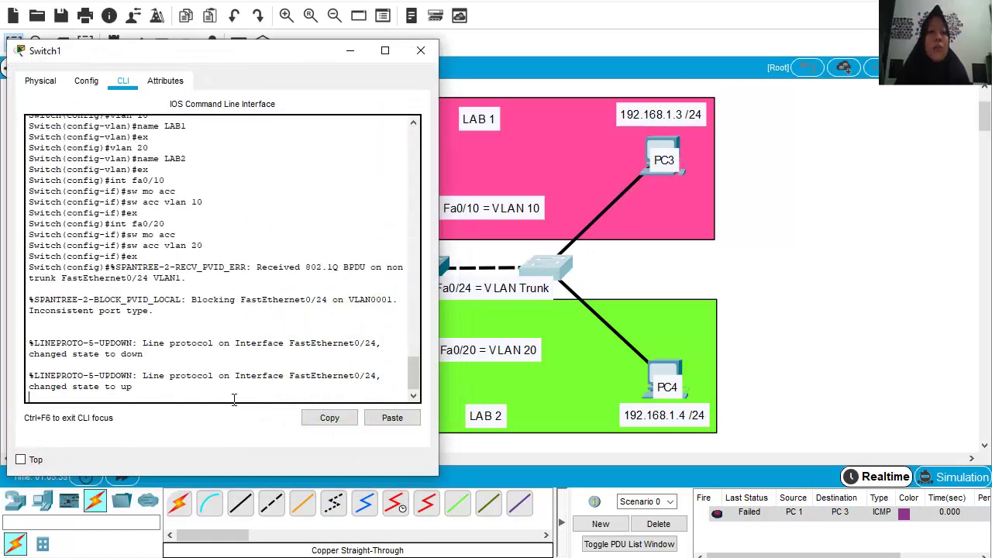
key("Return")
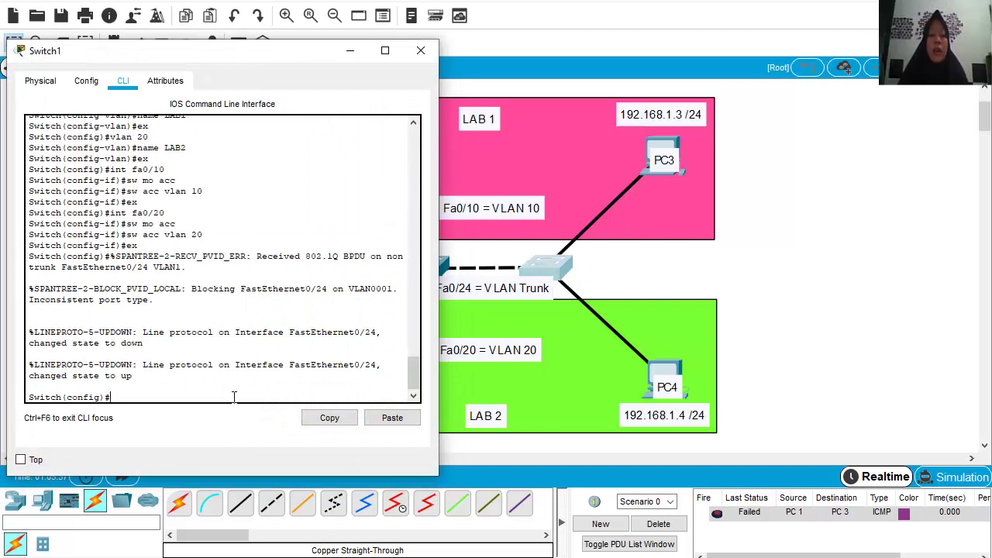
type("int fa0/24")
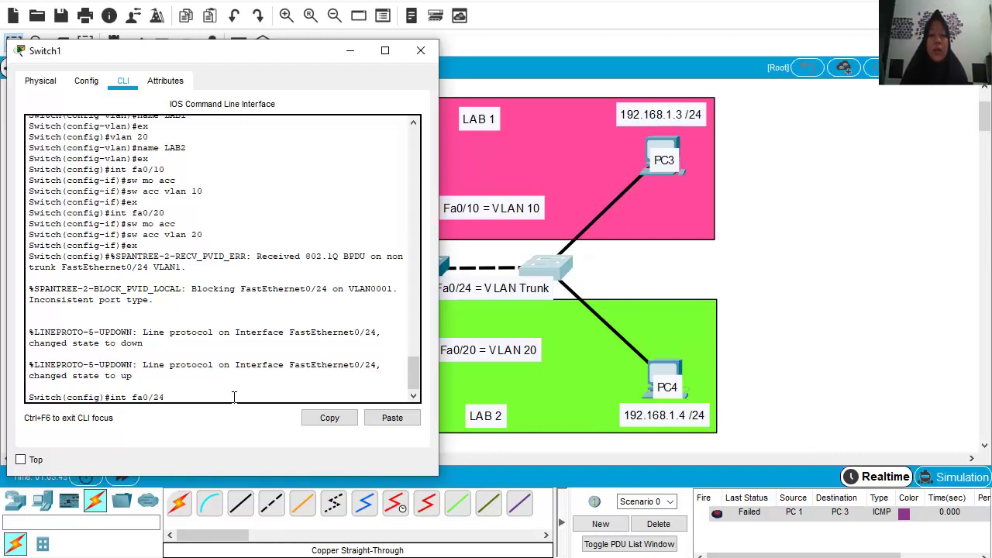
key("Return")
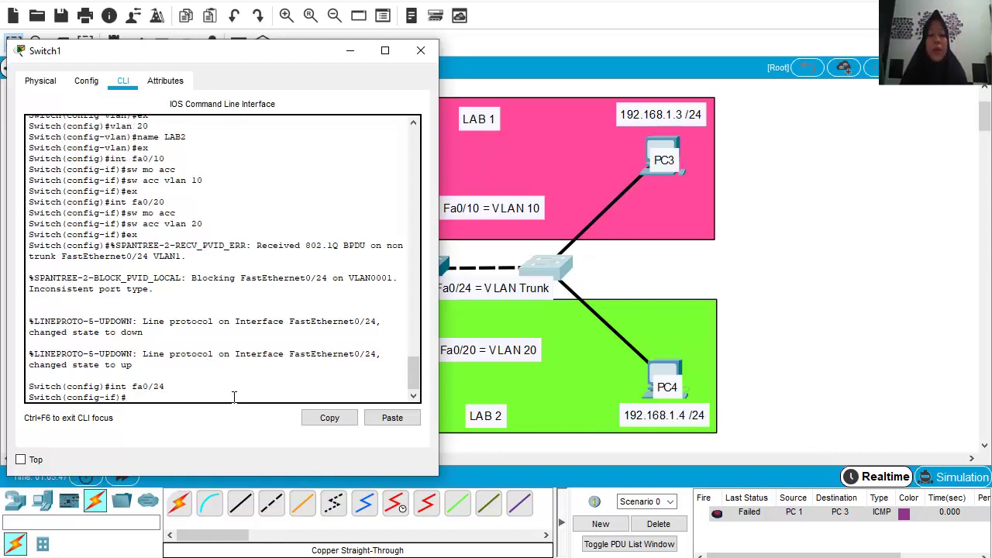
type("sw mo tr")
key("Return")
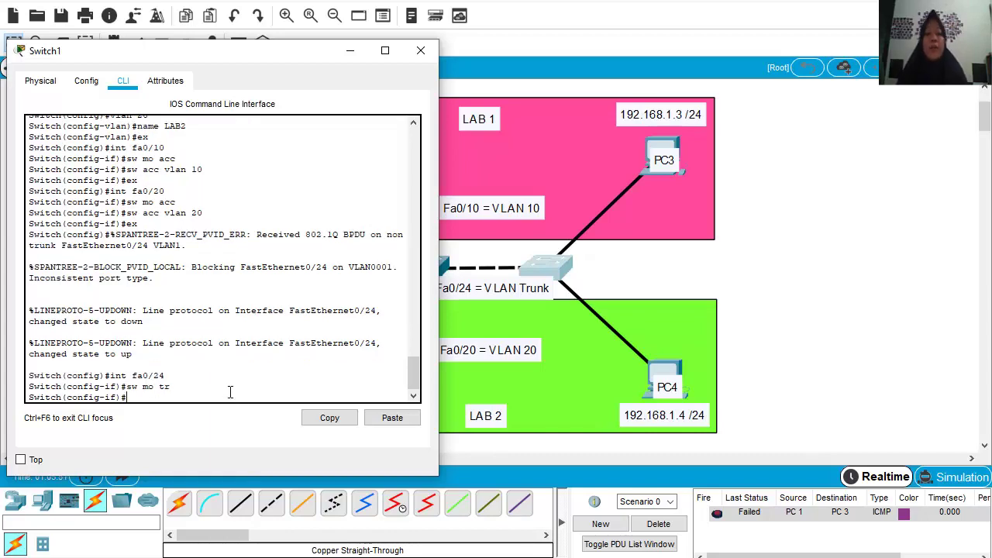
left_click(420, 50)
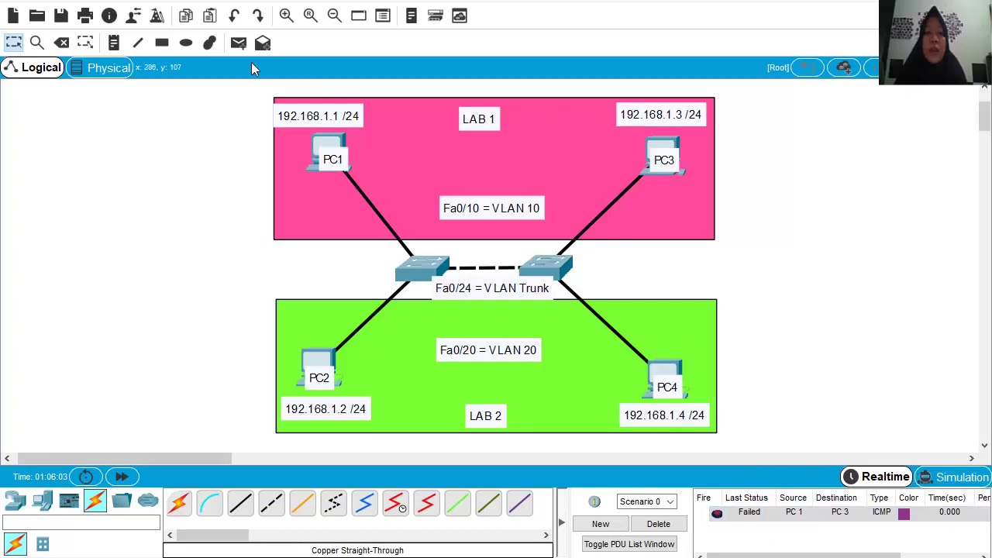
- Send another simple PDU from PC1 to PC3 to retest VLAN 10 over the trunk between both switches
left_click(240, 45)
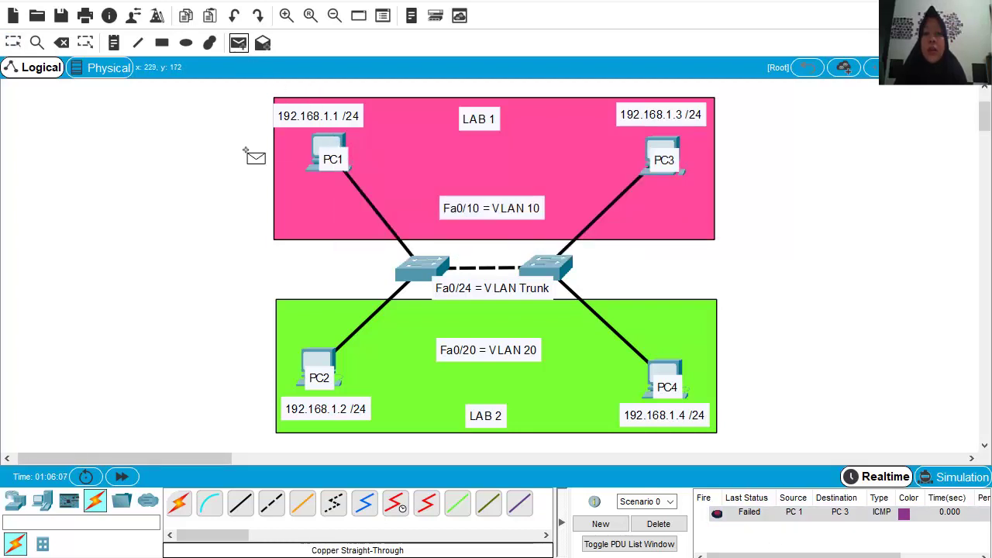
left_click(314, 149)
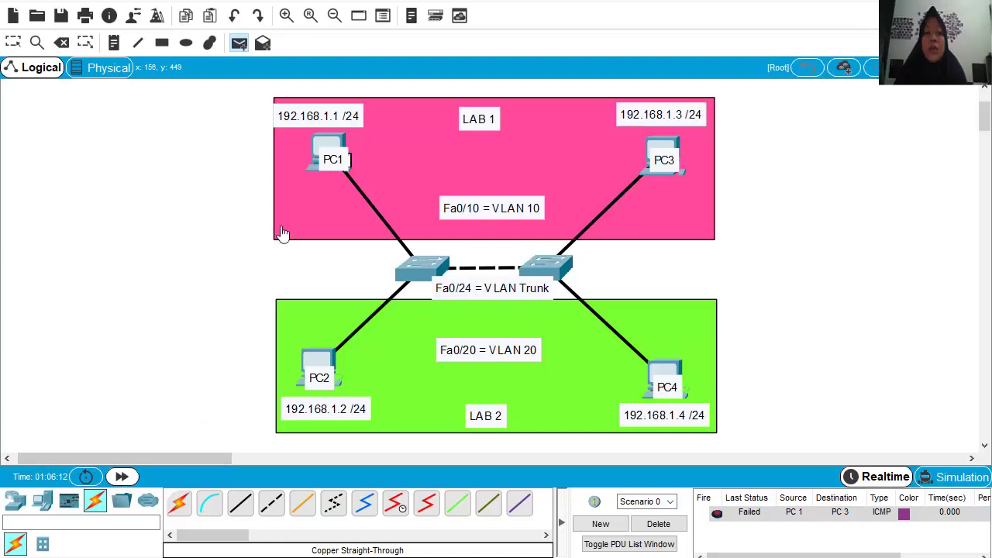
left_click(240, 45)
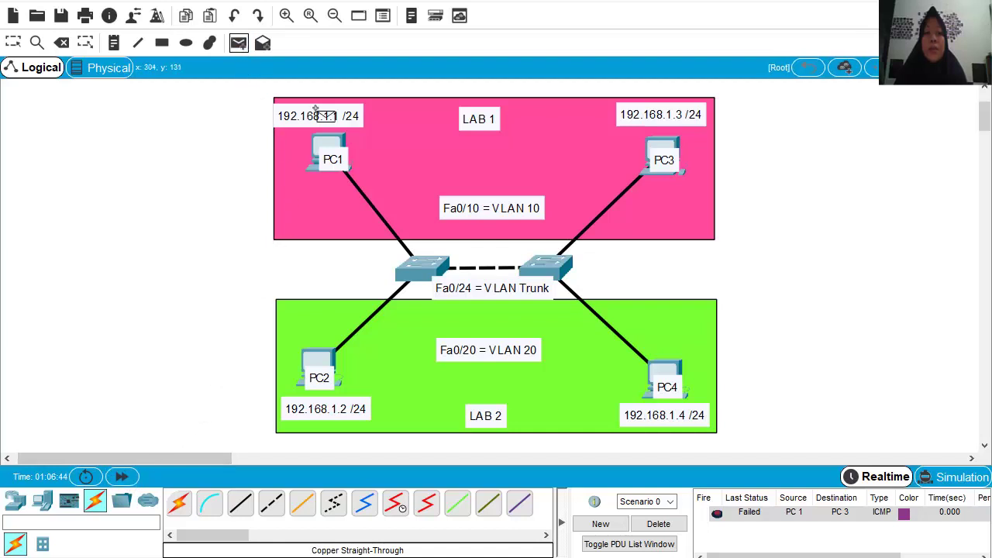
left_click(332, 159)
left_click(664, 158)
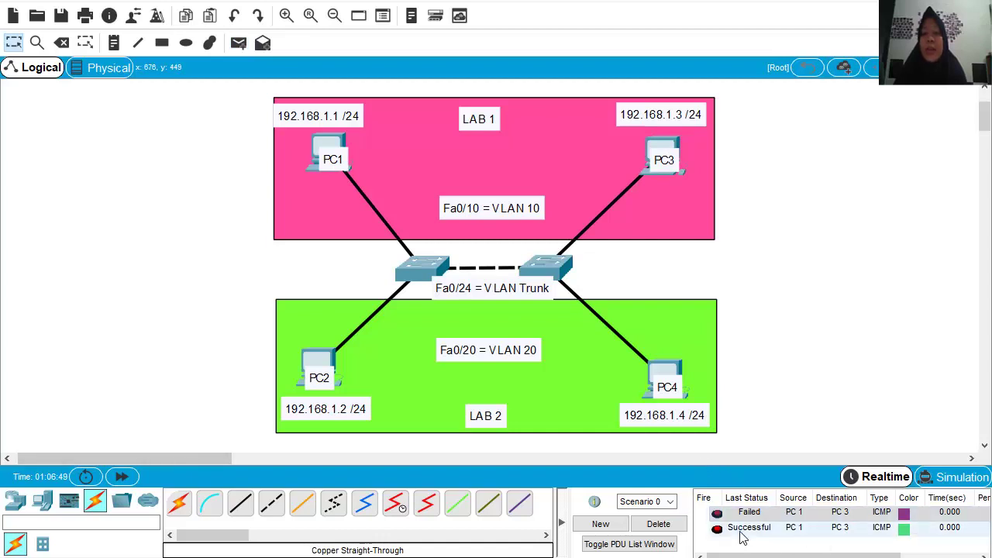
- Test VLAN 20 over the trunk with a simple PDU from PC2 to PC4, and clear the PDU list
left_click(239, 43)
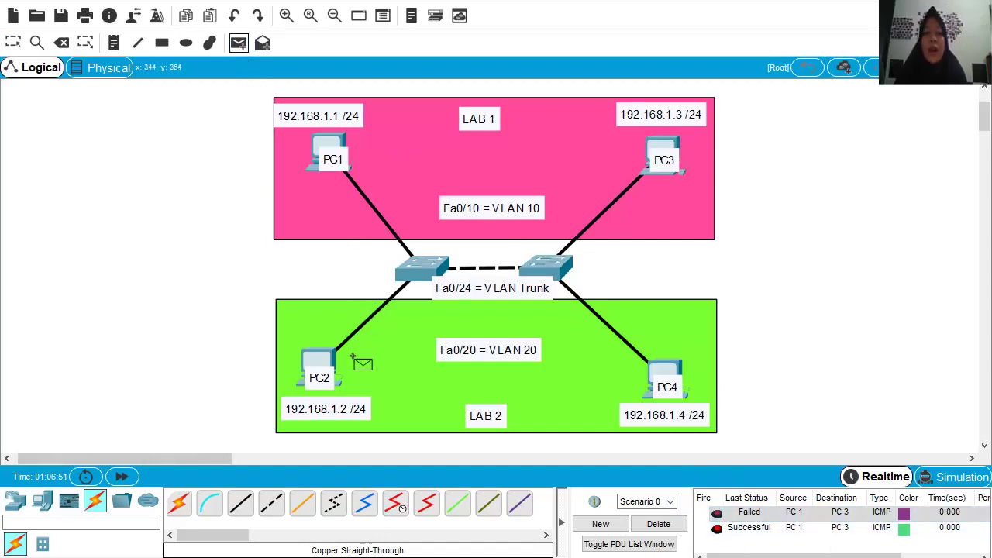
left_click(317, 359)
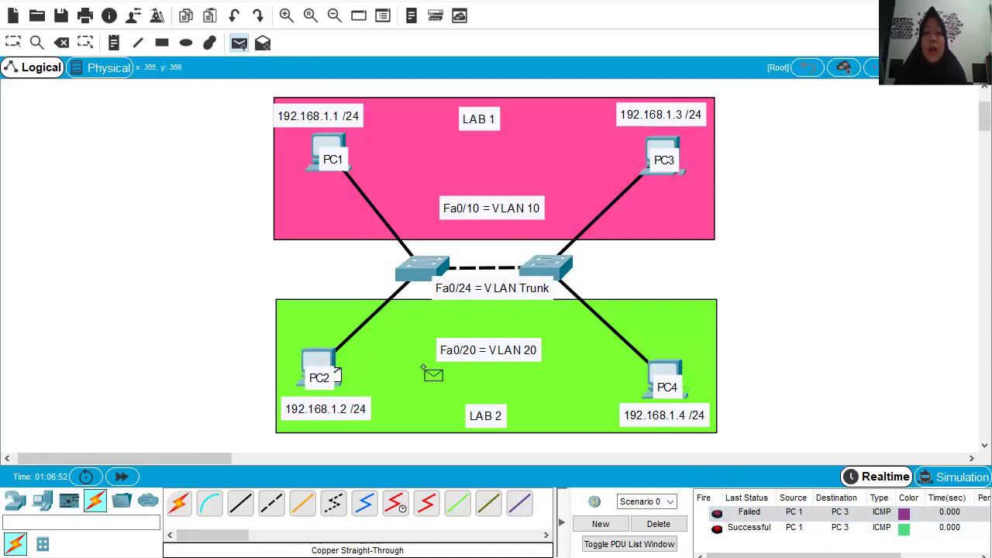
left_click(671, 372)
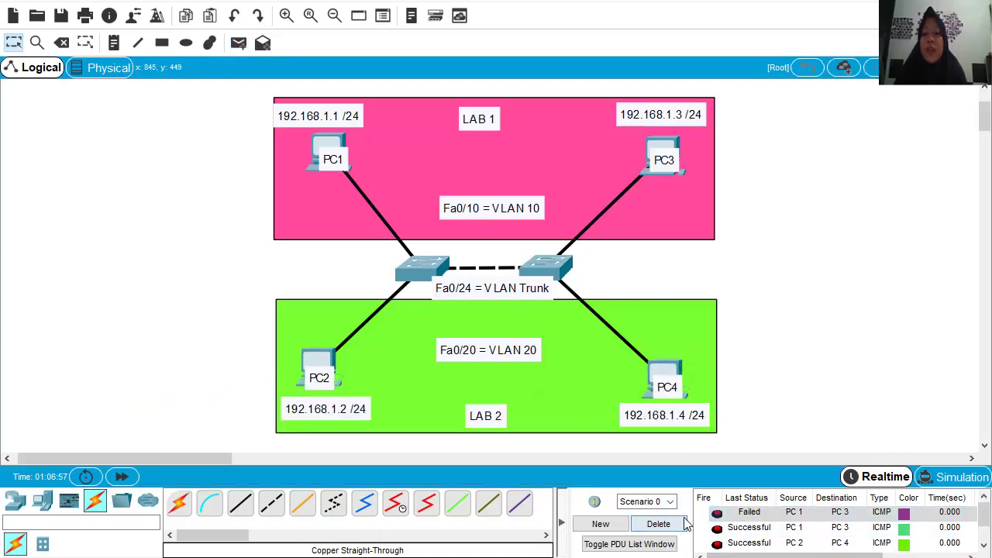
left_click(658, 524)
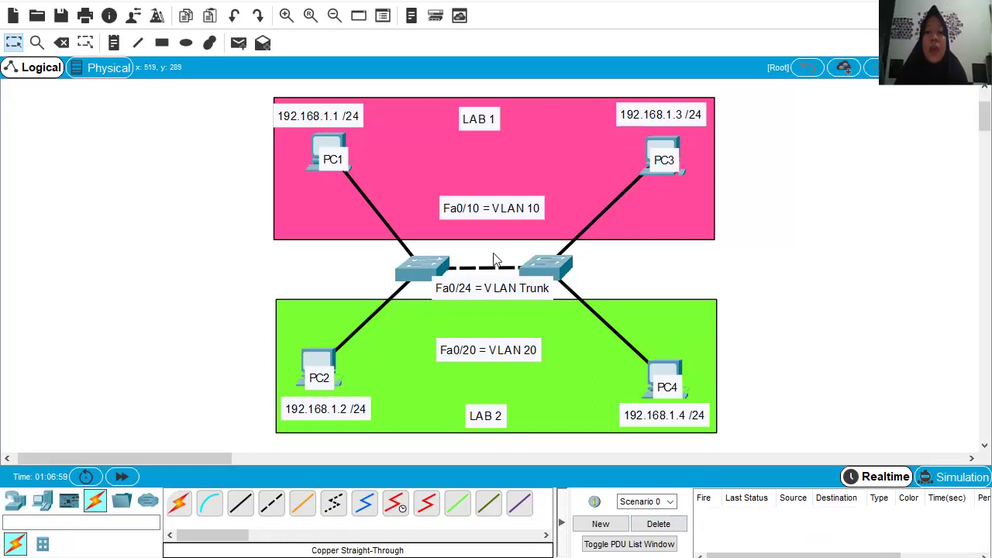
- Send a simple PDU from PC1 to PC2 to test connectivity between VLAN 10 and VLAN 20
key("p")
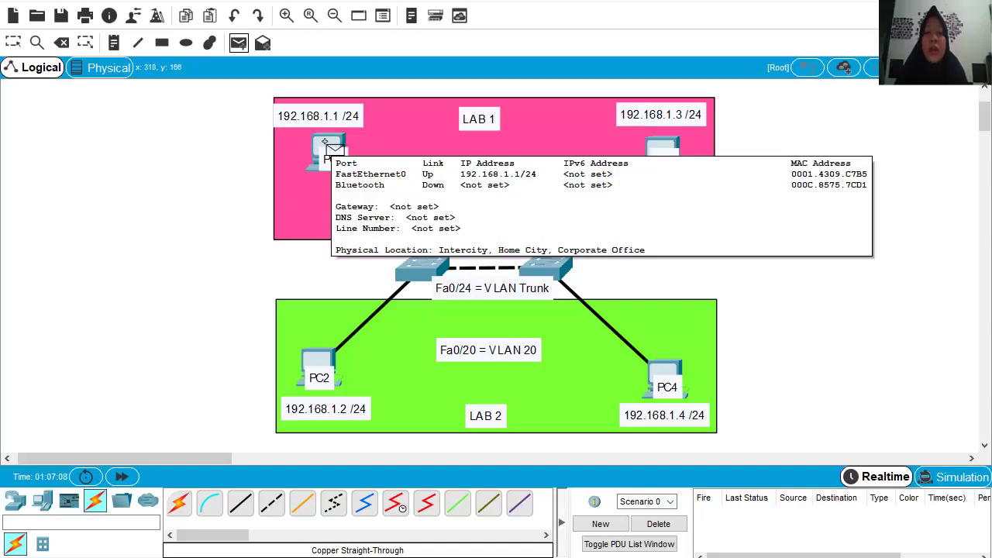
left_click(327, 147)
left_click(328, 358)
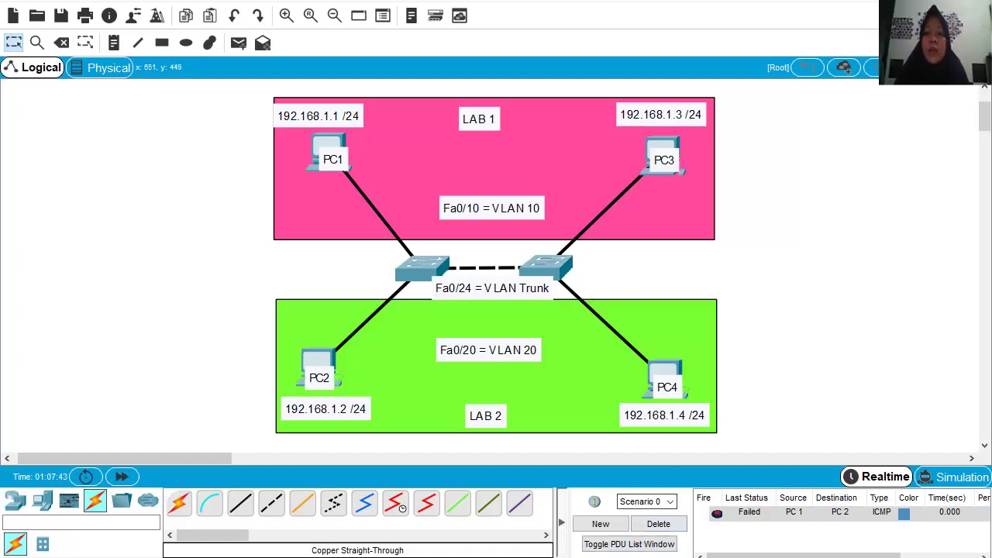
mouse_move(628, 557)
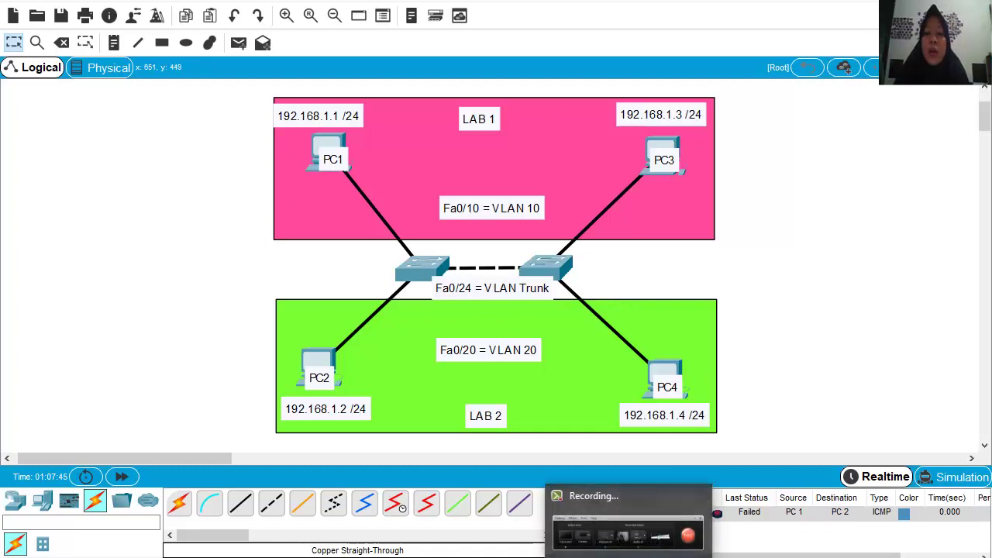